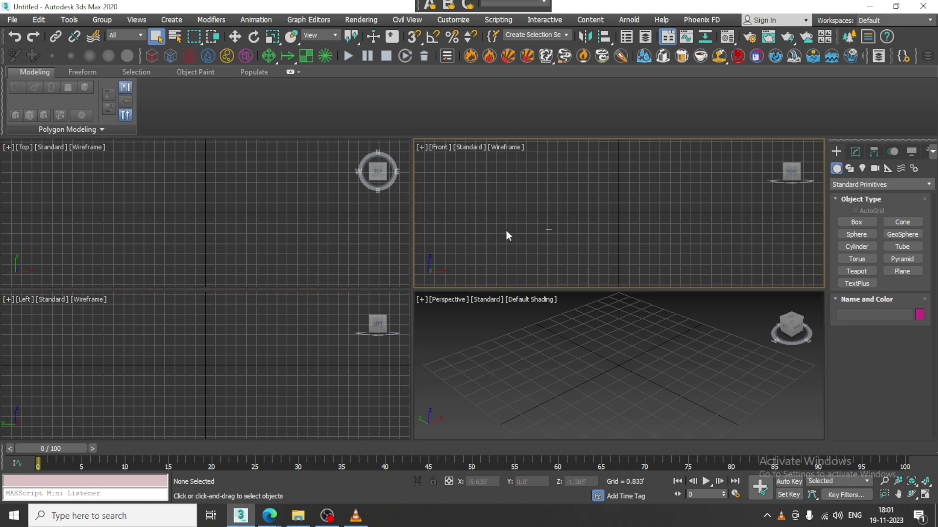
# Step: Open the reference photo WhatsApp Image 2023-11-19 at 15.07.41.jpeg for viewing and move its window clear of the perspective viewport
pyautogui.click(490, 348)
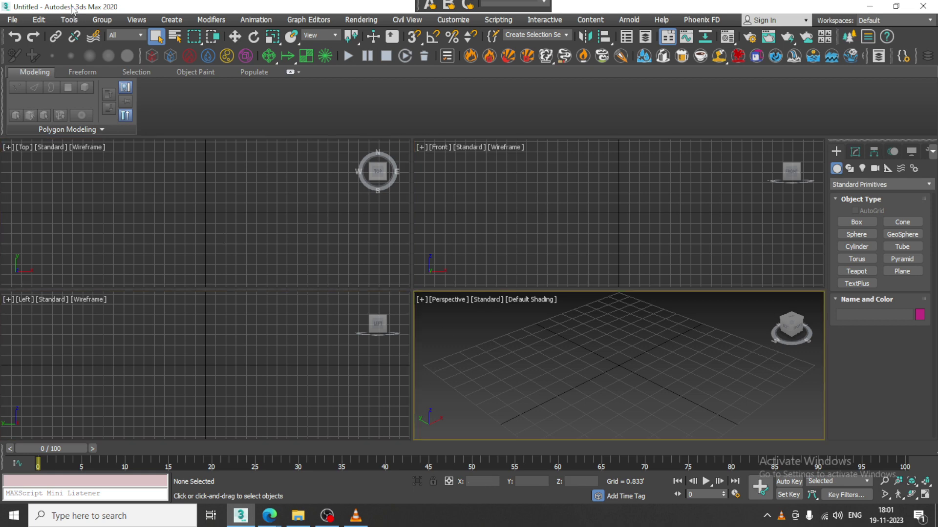
pyautogui.click(12, 21)
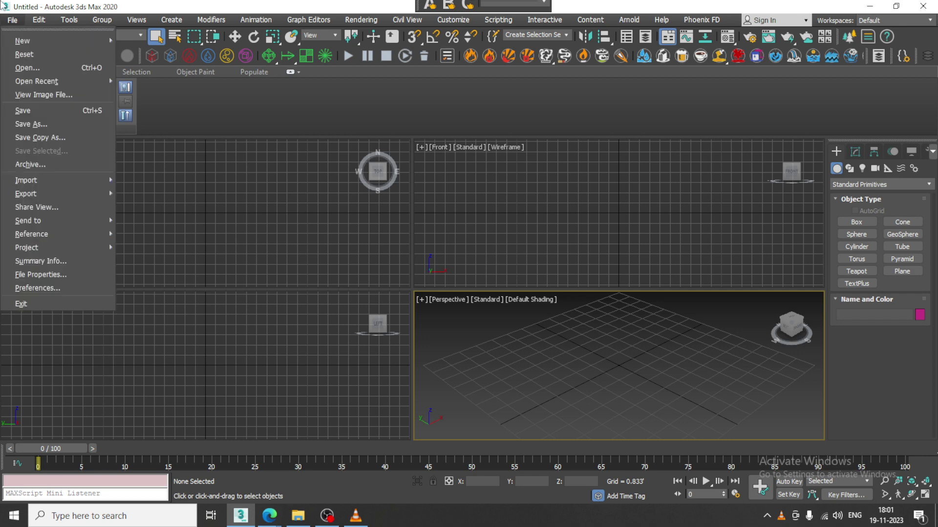
pyautogui.click(93, 96)
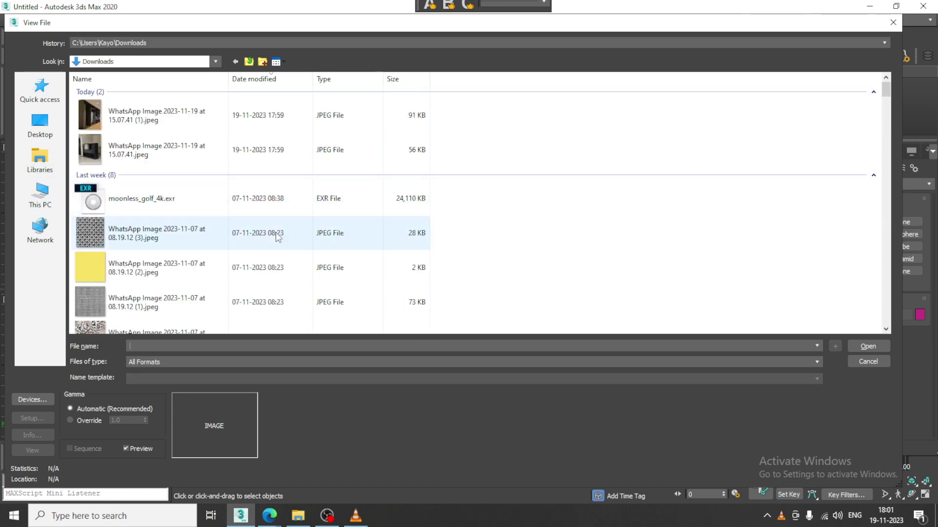
pyautogui.click(144, 157)
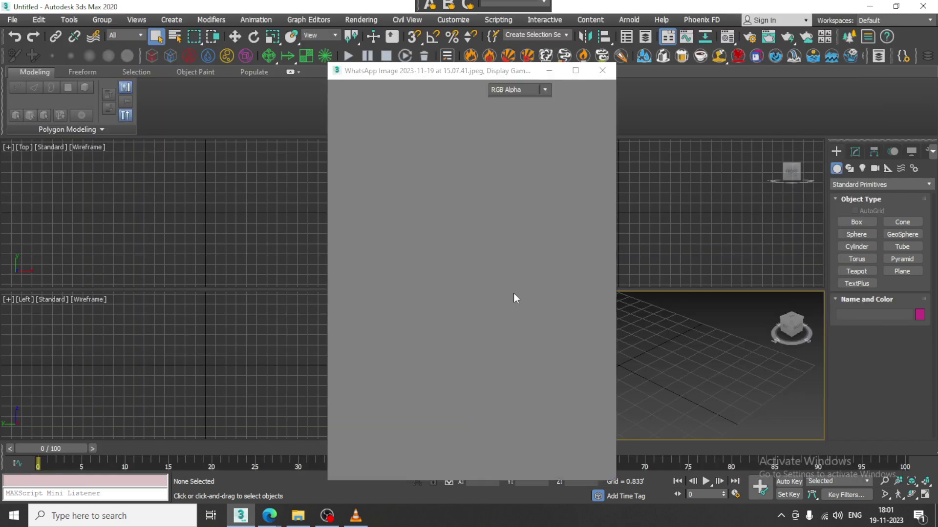
pyautogui.moveTo(441, 76); pyautogui.dragTo(167, 49)
# Step: Maximize the perspective viewport and create a ground plane about 18.3' long and 19.5' wide
pyautogui.moveTo(582, 383); pyautogui.dragTo(574, 348, button='middle')
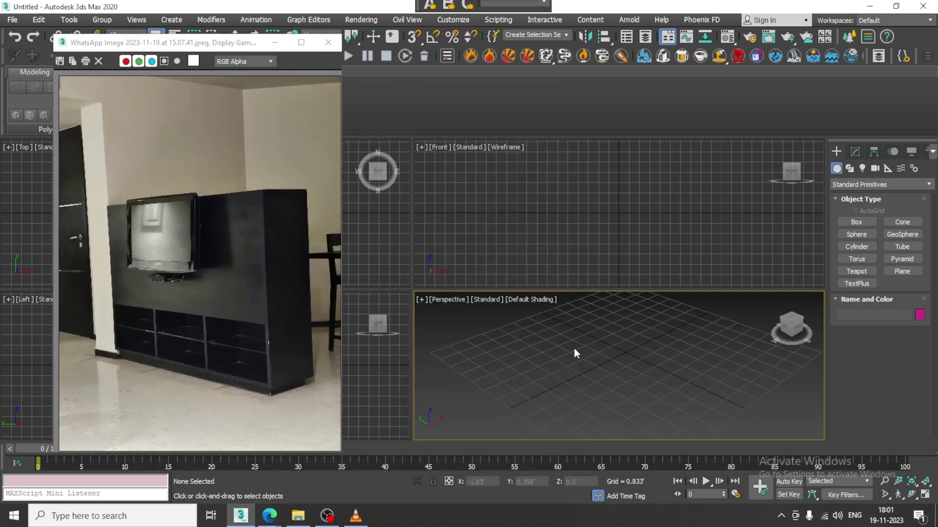
pyautogui.hotkey('alt', 'w')
pyautogui.scroll(-3, 585, 339)
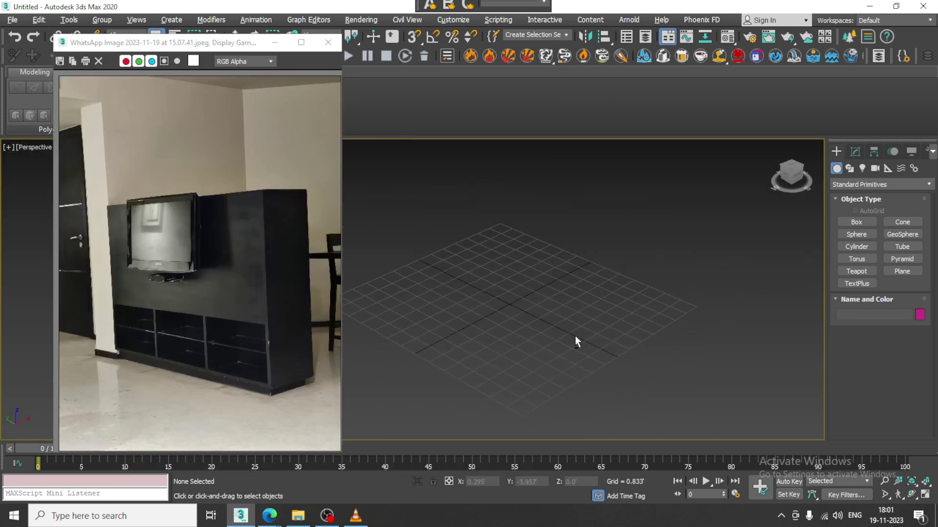
pyautogui.scroll(-1, 613, 308)
pyautogui.click(902, 272)
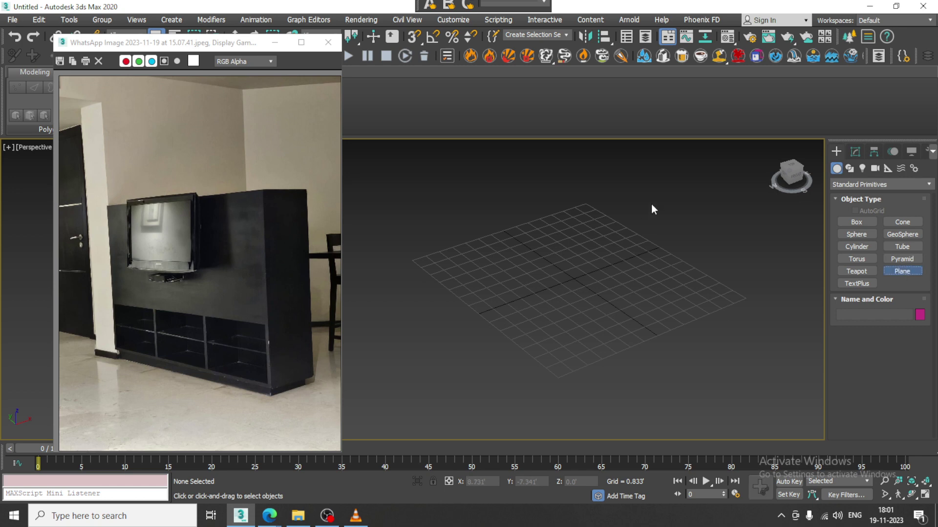
pyautogui.moveTo(530, 416); pyautogui.dragTo(582, 292)
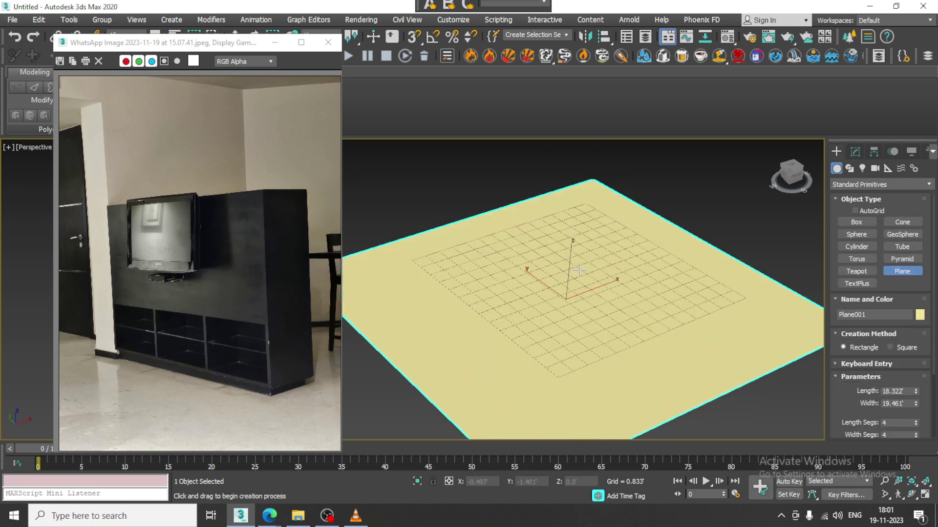
pyautogui.scroll(3, 579, 270)
pyautogui.press('w')
# Step: Create a tall box for the TV unit on the ground plane, about 11.4' long and 3.1' wide
pyautogui.scroll(-3, 586, 268)
pyautogui.moveTo(586, 267)
pyautogui.keyDown('alt'); pyautogui.mouseDown(button='middle')
pyautogui.moveTo(630, 268)
pyautogui.moveTo(593, 266)
pyautogui.mouseUp(button='middle'); pyautogui.keyUp('alt')
pyautogui.scroll(2, 634, 245)
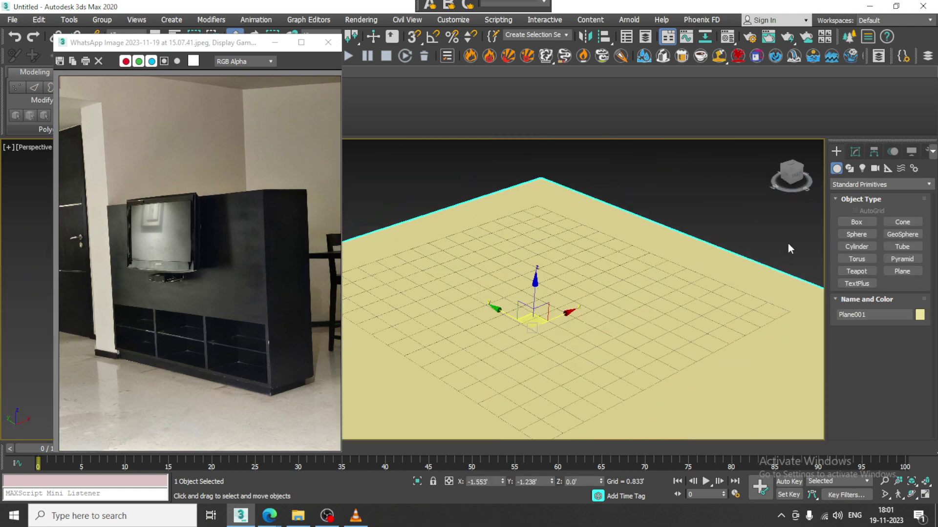
pyautogui.click(857, 223)
pyautogui.moveTo(553, 219); pyautogui.dragTo(754, 362)
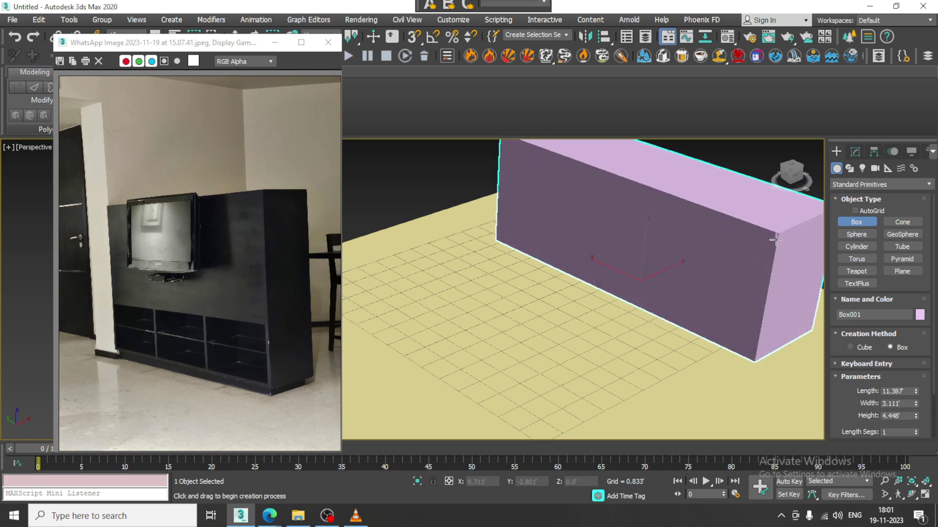
pyautogui.scroll(-2, 725, 189)
pyautogui.keyDown('alt'); pyautogui.moveTo(707, 212); pyautogui.dragTo(649, 298, button='middle'); pyautogui.keyUp('alt')
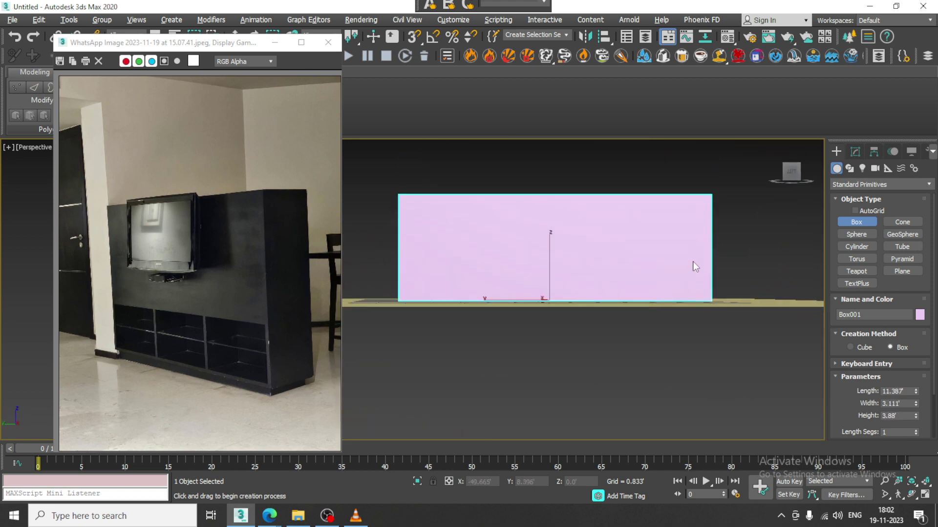
pyautogui.keyDown('alt'); pyautogui.moveTo(712, 249); pyautogui.dragTo(646, 254, button='middle'); pyautogui.keyUp('alt')
pyautogui.click(649, 207)
pyautogui.scroll(-3, 648, 215)
pyautogui.moveTo(647, 216); pyautogui.dragTo(644, 275, button='middle')
pyautogui.scroll(3, 652, 301)
pyautogui.rightClick(651, 301)
# Step: Scale the box slightly thinner along X and convert it to an Editable Poly
pyautogui.scroll(2, 648, 283)
pyautogui.press('r')
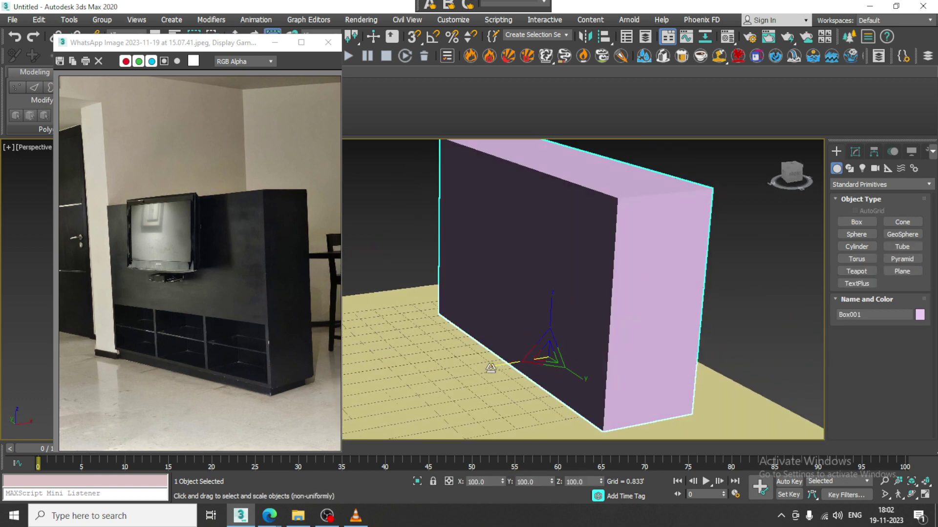
pyautogui.press('w')
pyautogui.keyDown('alt'); pyautogui.moveTo(650, 312); pyautogui.dragTo(572, 244, button='middle'); pyautogui.keyUp('alt')
pyautogui.rightClick(560, 237)
pyautogui.moveTo(629, 359)
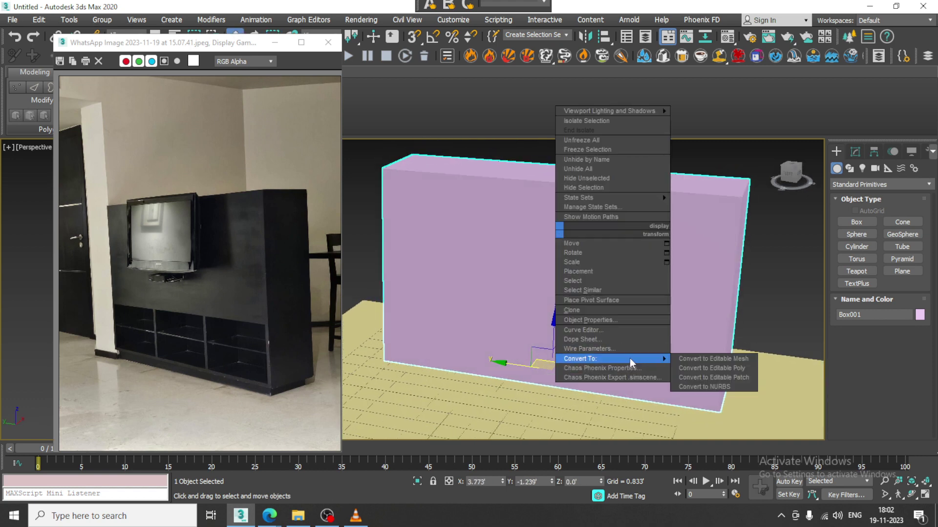
pyautogui.click(737, 372)
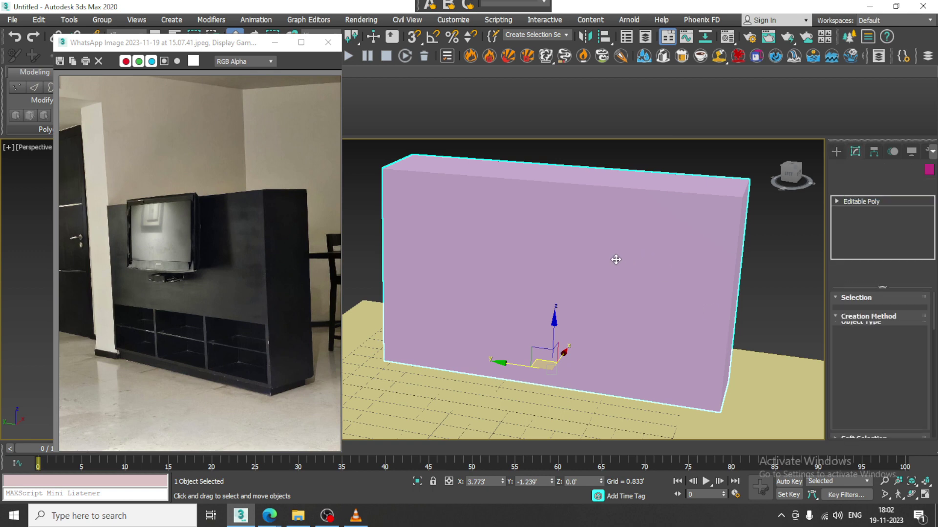
# Step: Inset the box's large front polygon to leave a thin border around its outline
pyautogui.scroll(-3, 607, 285)
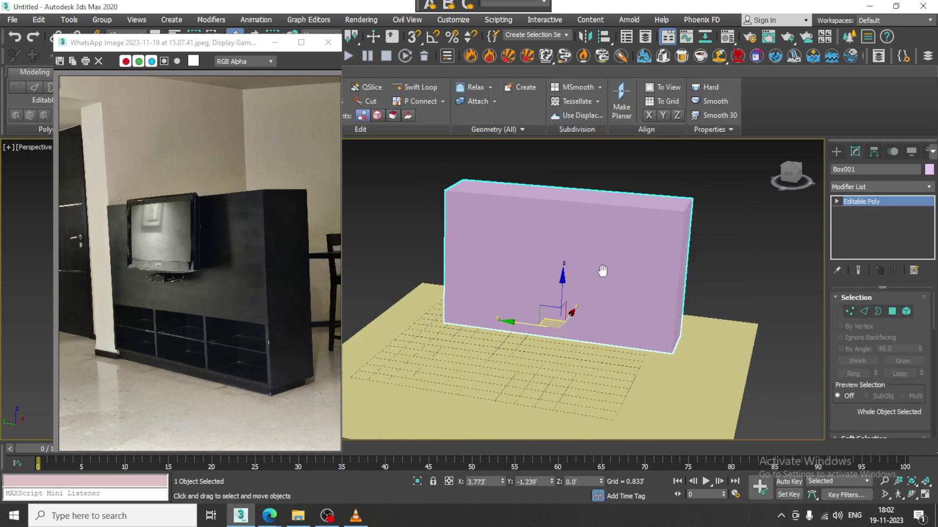
pyautogui.scroll(3, 611, 268)
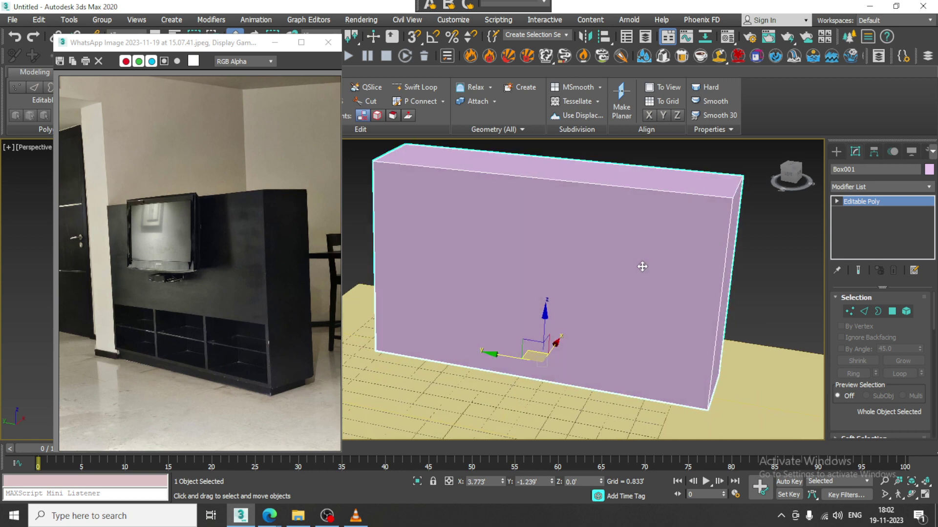
pyautogui.scroll(3, 659, 270)
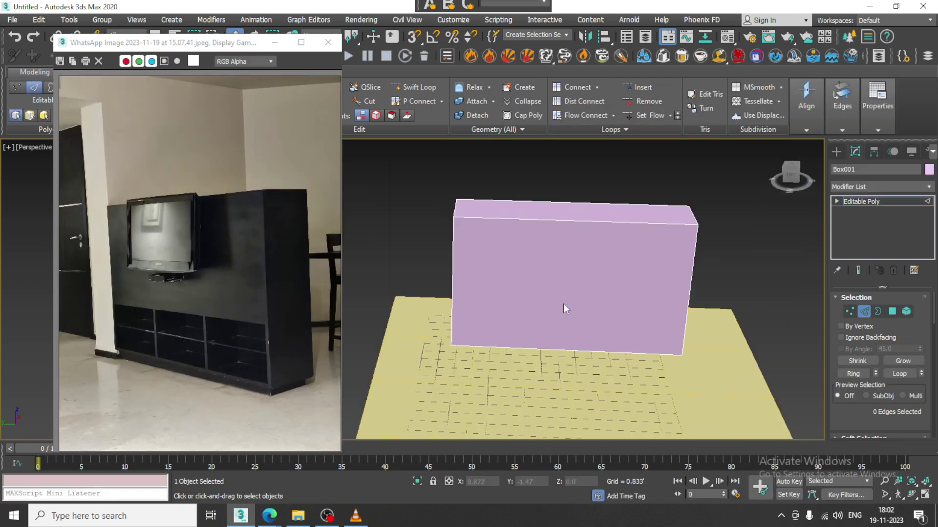
pyautogui.click(894, 313)
pyautogui.click(584, 279)
pyautogui.keyDown('alt'); pyautogui.moveTo(624, 295); pyautogui.dragTo(615, 297, button='middle'); pyautogui.keyUp('alt')
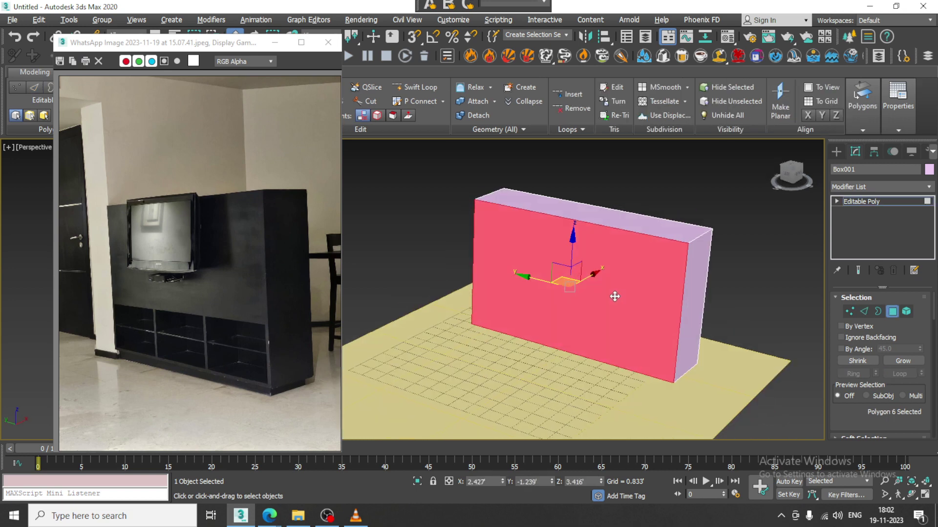
pyautogui.scroll(4, 614, 296)
pyautogui.moveTo(857, 415); pyautogui.dragTo(854, 304)
pyautogui.click(920, 382)
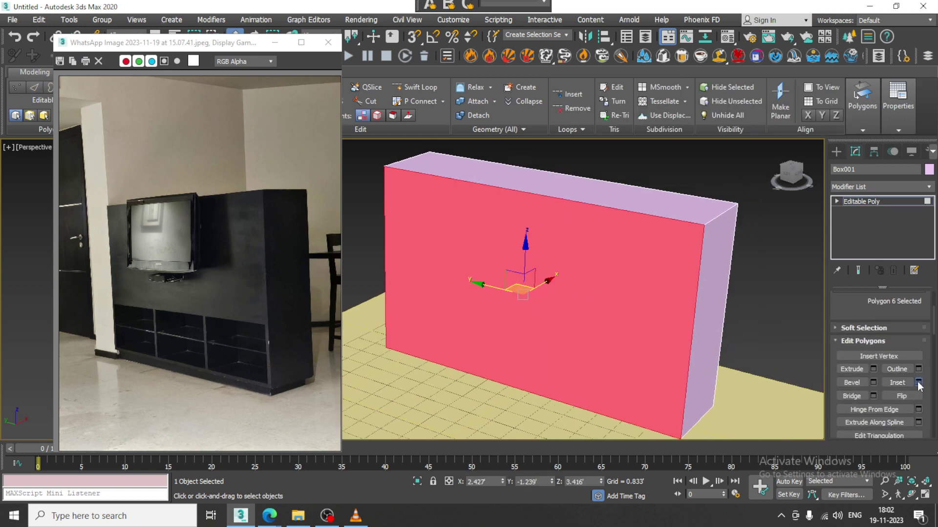
pyautogui.click(918, 383)
pyautogui.moveTo(421, 316)
pyautogui.mouseDown()
pyautogui.moveTo(421, 307)
pyautogui.moveTo(421, 320)
pyautogui.mouseUp()
pyautogui.click(418, 330)
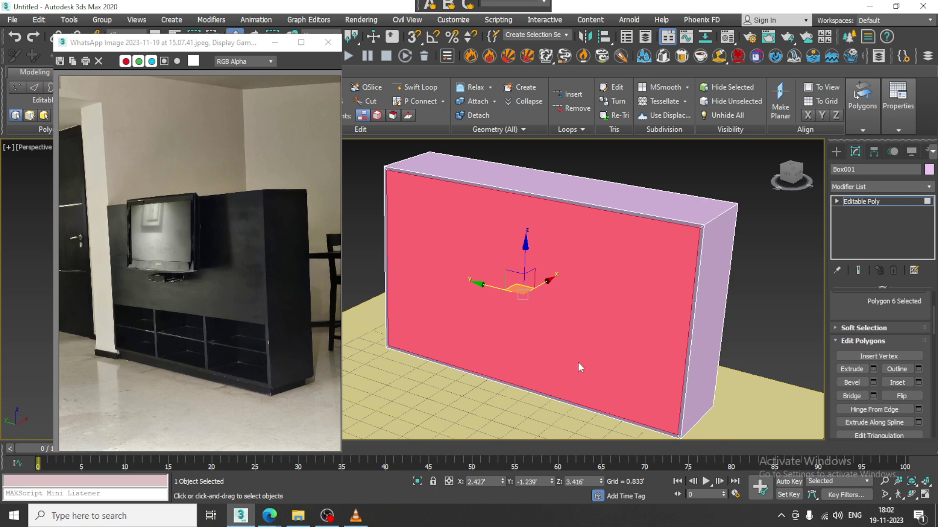
# Step: Connect the box's vertical edges, including the inset ones, with a single horizontal edge loop
pyautogui.keyDown('alt'); pyautogui.moveTo(522, 354); pyautogui.dragTo(559, 354, button='middle'); pyautogui.keyUp('alt')
pyautogui.scroll(-3, 488, 268)
pyautogui.moveTo(488, 268); pyautogui.dragTo(478, 299, button='middle')
pyautogui.press('2')
pyautogui.moveTo(381, 286); pyautogui.dragTo(669, 303)
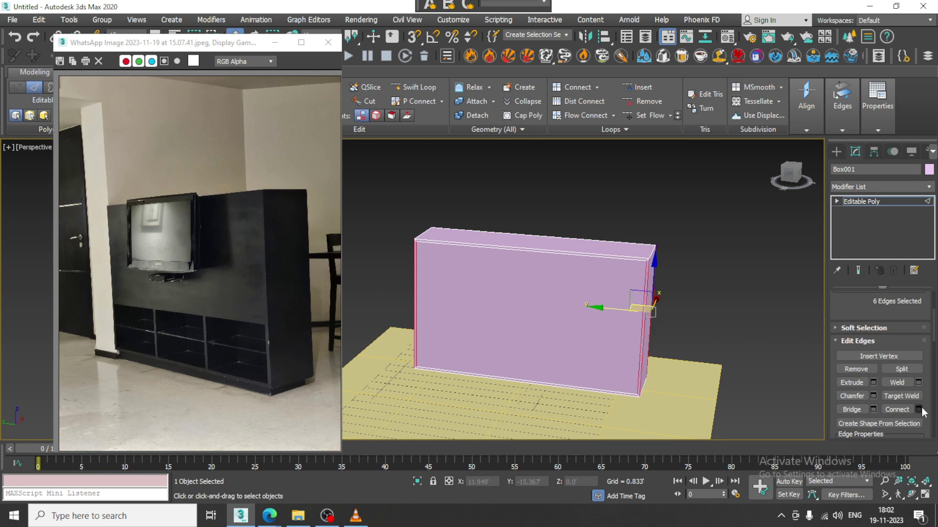
pyautogui.hotkey('ctrl', 'shift', 'e')
pyautogui.click(418, 347)
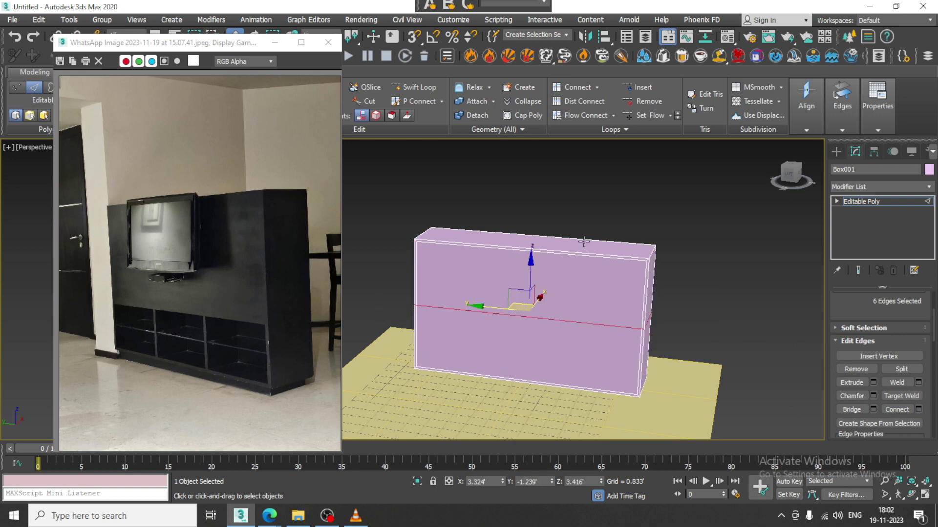
# Step: Lower the horizontal edge loop to a height of about 2.87'
pyautogui.keyDown('alt'); pyautogui.moveTo(584, 242); pyautogui.dragTo(556, 279, button='middle'); pyautogui.keyUp('alt')
pyautogui.scroll(1, 496, 318)
pyautogui.moveTo(505, 302); pyautogui.dragTo(507, 295, button='middle')
pyautogui.scroll(2, 506, 293)
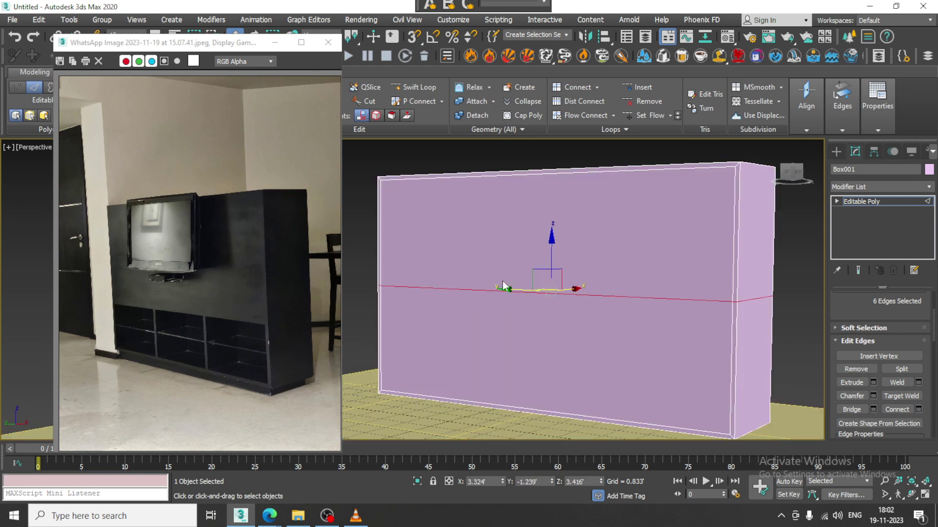
pyautogui.moveTo(552, 285); pyautogui.dragTo(556, 279)
pyautogui.keyDown('alt'); pyautogui.moveTo(562, 295); pyautogui.dragTo(600, 336, button='middle'); pyautogui.keyUp('alt')
pyautogui.press('6')
pyautogui.scroll(-4, 493, 253)
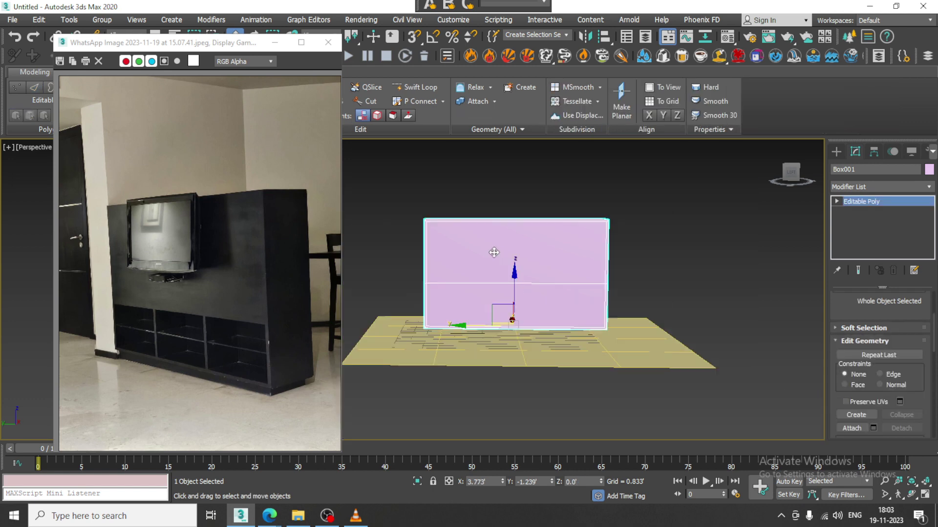
# Step: Connect the box's lengthwise horizontal edges with 2 segments and a pinch of -95, forming a narrow vertical divider
pyautogui.moveTo(517, 342); pyautogui.dragTo(519, 344)
pyautogui.moveTo(519, 286)
pyautogui.keyDown('alt'); pyautogui.mouseDown(button='middle')
pyautogui.moveTo(567, 291)
pyautogui.moveTo(527, 285)
pyautogui.mouseUp(button='middle'); pyautogui.keyUp('alt')
pyautogui.click(578, 258)
pyautogui.press('2')
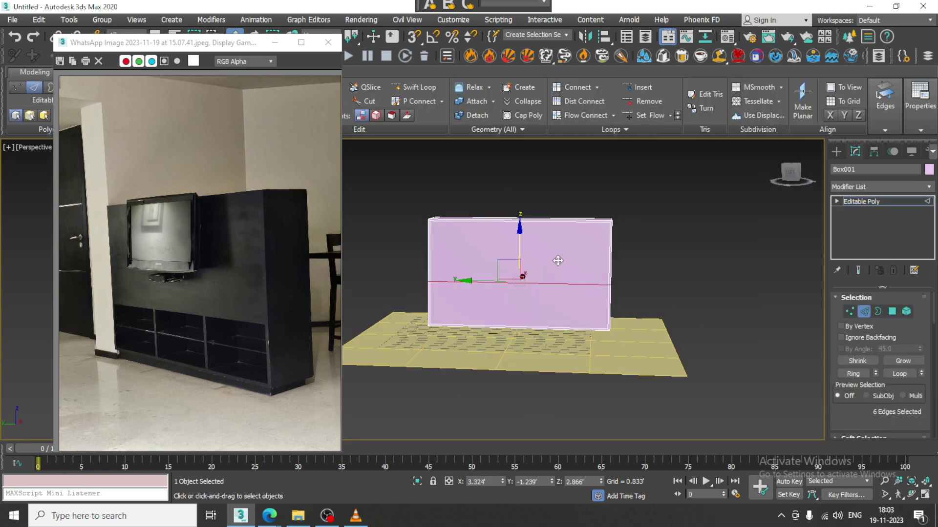
pyautogui.moveTo(511, 264); pyautogui.dragTo(532, 342)
pyautogui.keyDown('alt'); pyautogui.moveTo(547, 267); pyautogui.dragTo(576, 267, button='middle'); pyautogui.keyUp('alt')
pyautogui.scroll(3, 558, 263)
pyautogui.scroll(-3, 851, 413)
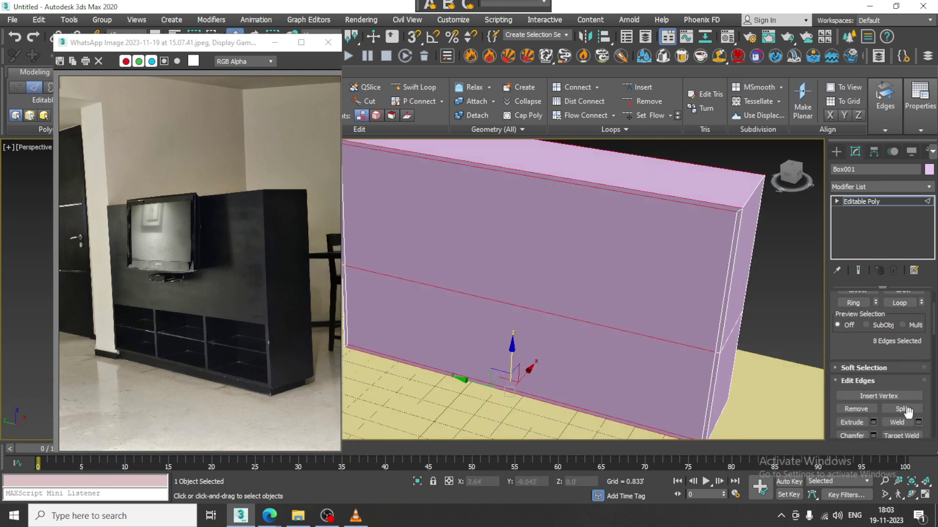
pyautogui.scroll(-2, 872, 352)
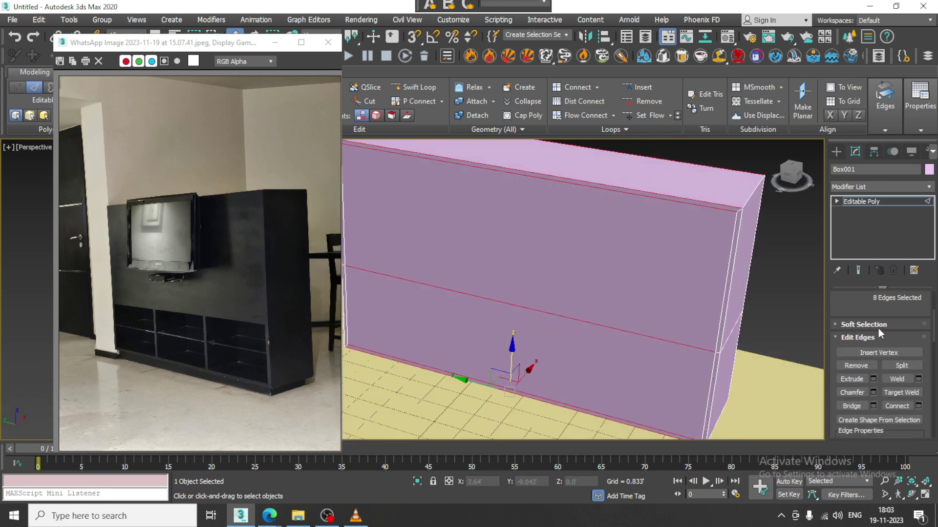
pyautogui.click(918, 407)
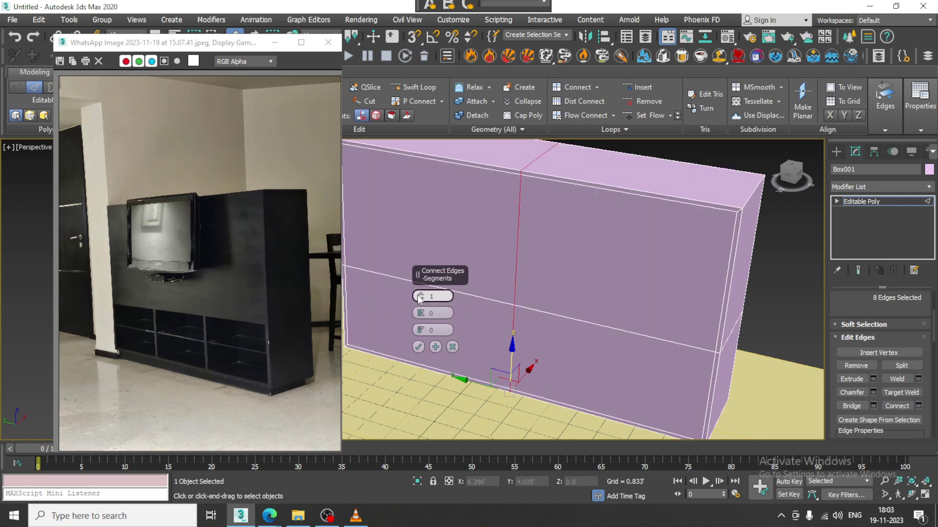
pyautogui.moveTo(423, 297); pyautogui.dragTo(468, 9)
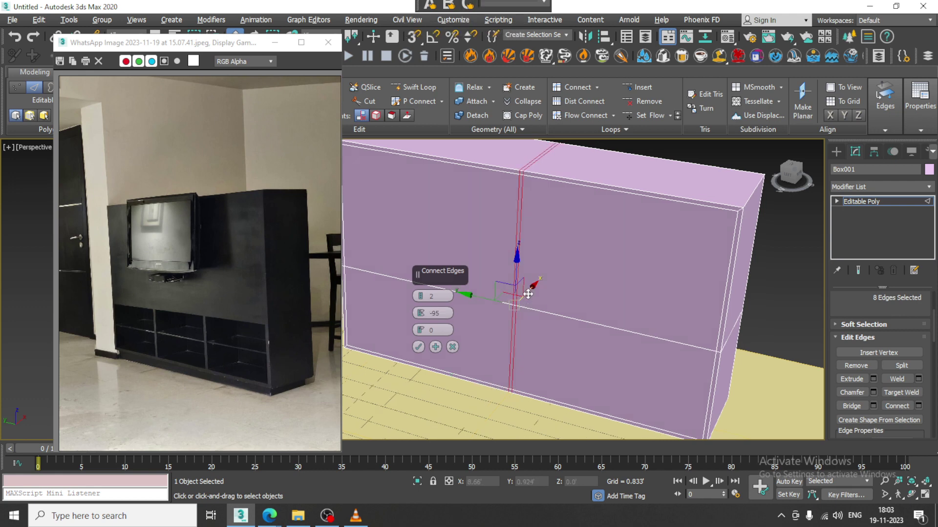
pyautogui.keyDown('alt'); pyautogui.moveTo(528, 293); pyautogui.dragTo(557, 288, button='middle'); pyautogui.keyUp('alt')
pyautogui.click(419, 348)
# Step: Slide the narrow pair of vertical edge loops about 1.6' along Y toward the box's left end
pyautogui.scroll(-3, 504, 290)
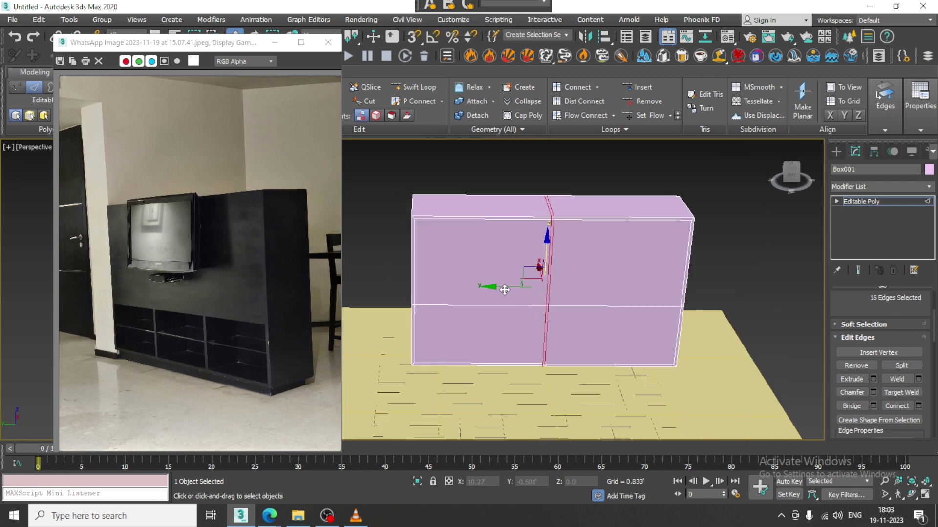
pyautogui.moveTo(493, 287); pyautogui.dragTo(456, 288)
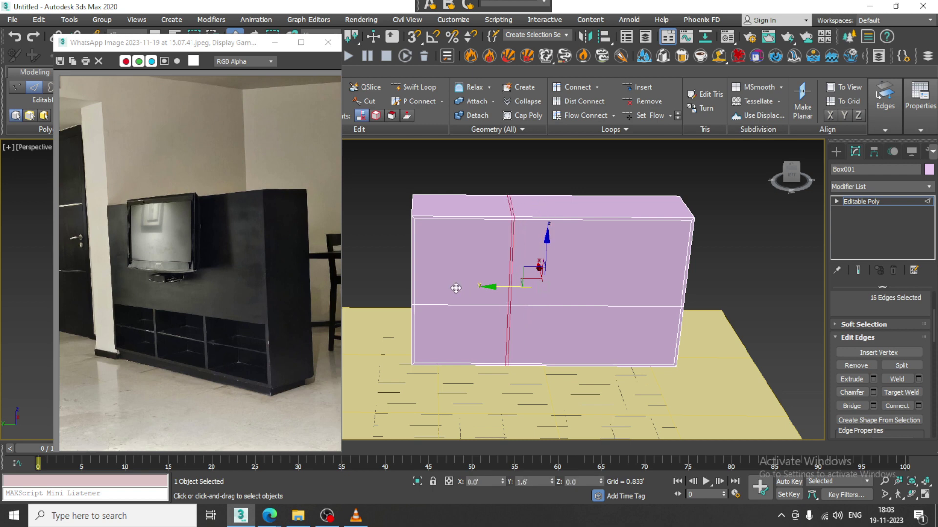
pyautogui.keyDown('alt'); pyautogui.moveTo(457, 289); pyautogui.dragTo(611, 299, button='middle'); pyautogui.keyUp('alt')
pyautogui.press('2')
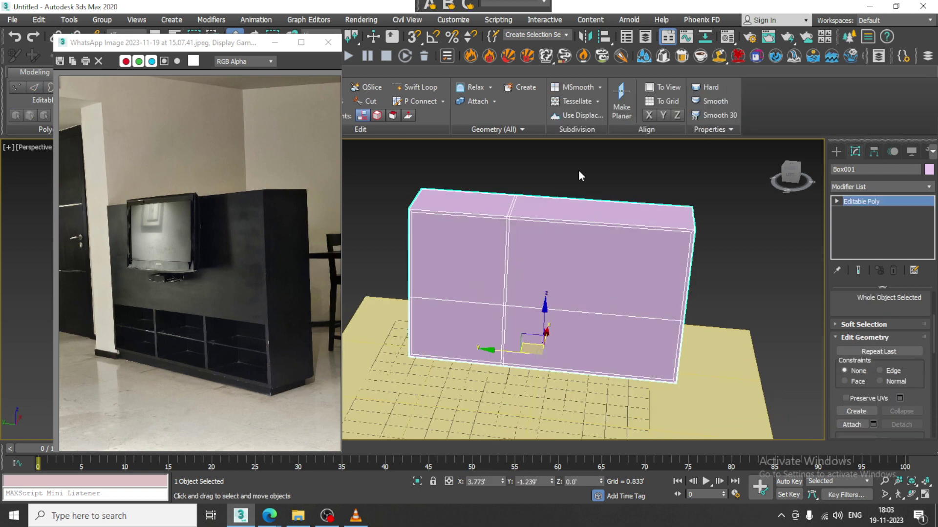
# Step: Connect the lengthwise edges of the wider section beside the existing divider with 2 segments and a pinch of -92
pyautogui.keyDown('ctrl'); pyautogui.click(593, 406); pyautogui.keyUp('ctrl')
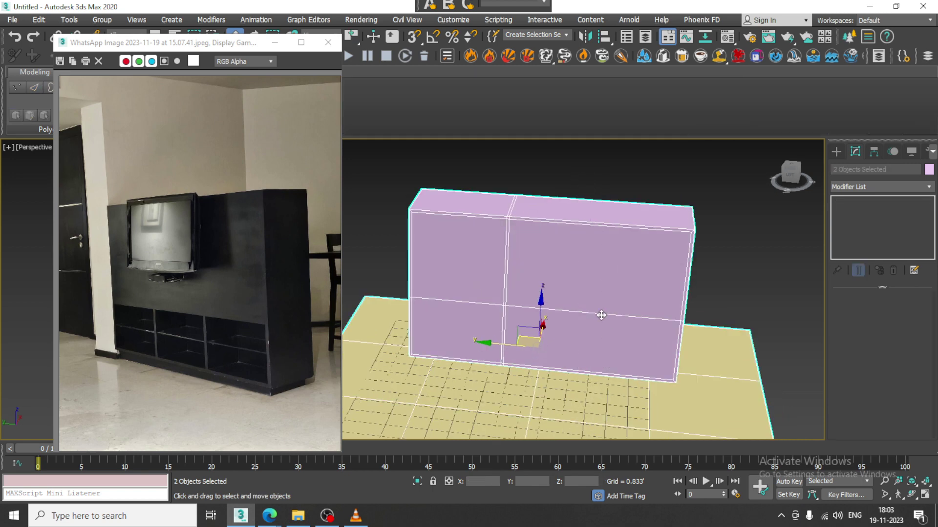
pyautogui.click(605, 278)
pyautogui.press('2')
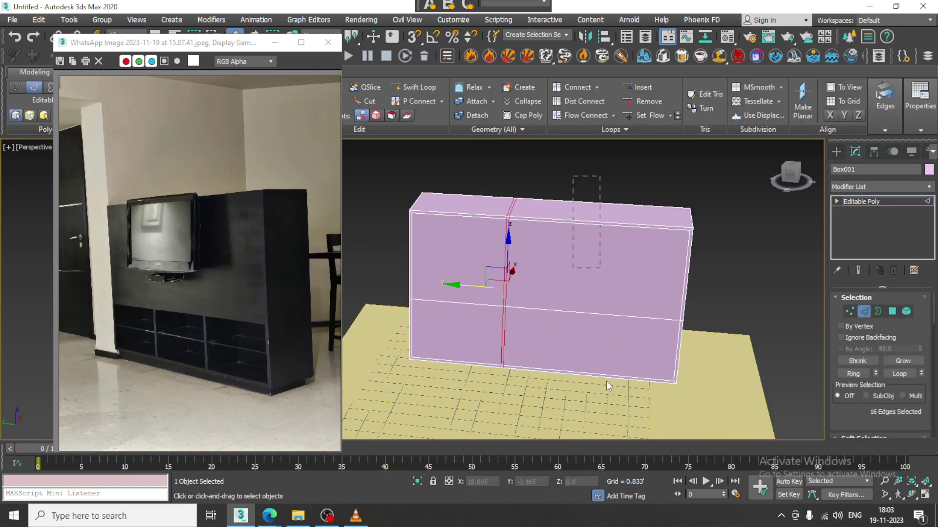
pyautogui.moveTo(606, 381); pyautogui.dragTo(637, 408)
pyautogui.moveTo(896, 412); pyautogui.dragTo(864, 341)
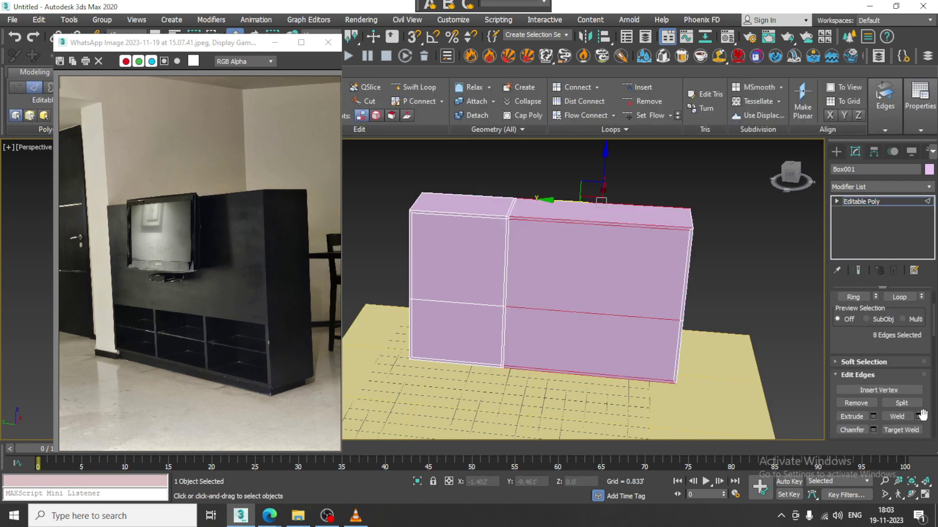
pyautogui.scroll(-2, 875, 375)
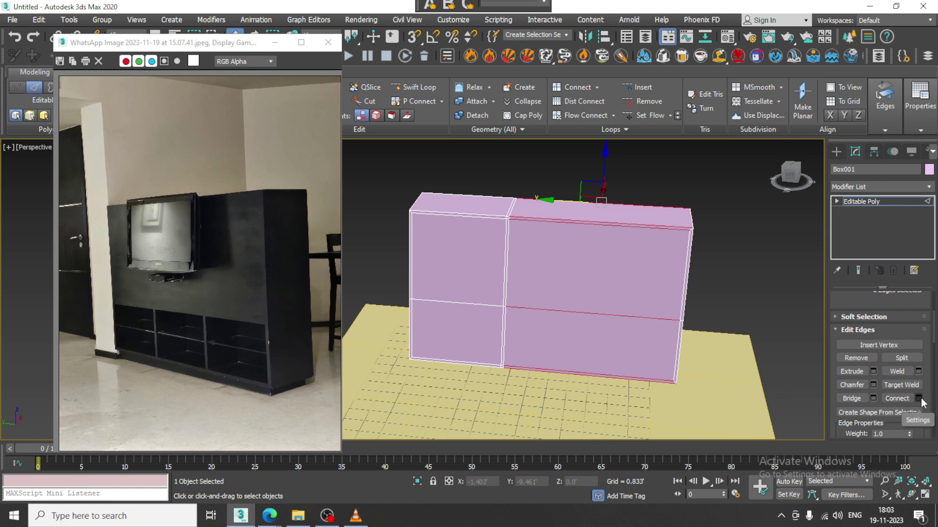
pyautogui.click(918, 399)
pyautogui.moveTo(420, 313); pyautogui.dragTo(419, 297)
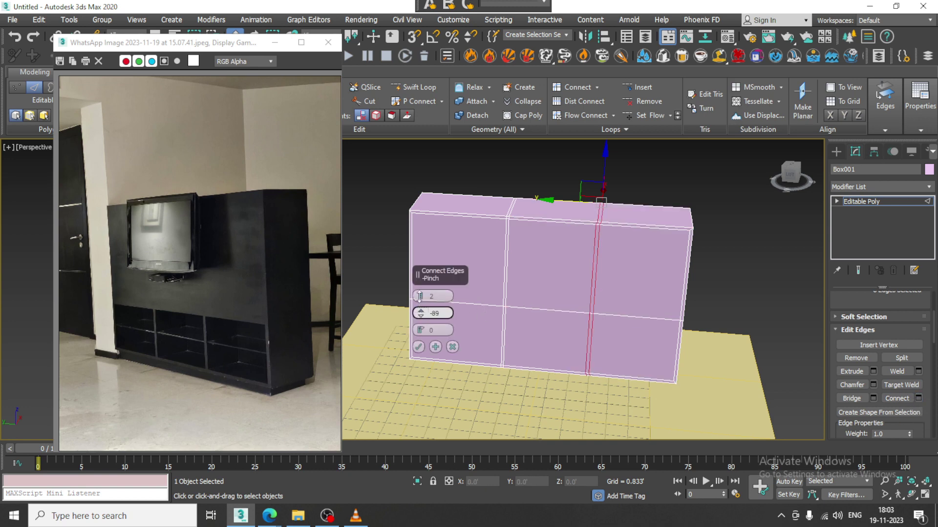
pyautogui.click(418, 347)
# Step: Reposition the vertices of the two narrow vertical dividers slightly along Y to adjust the widths of the three bays
pyautogui.keyDown('alt'); pyautogui.moveTo(595, 318); pyautogui.dragTo(594, 298, button='middle'); pyautogui.keyUp('alt')
pyautogui.press('1')
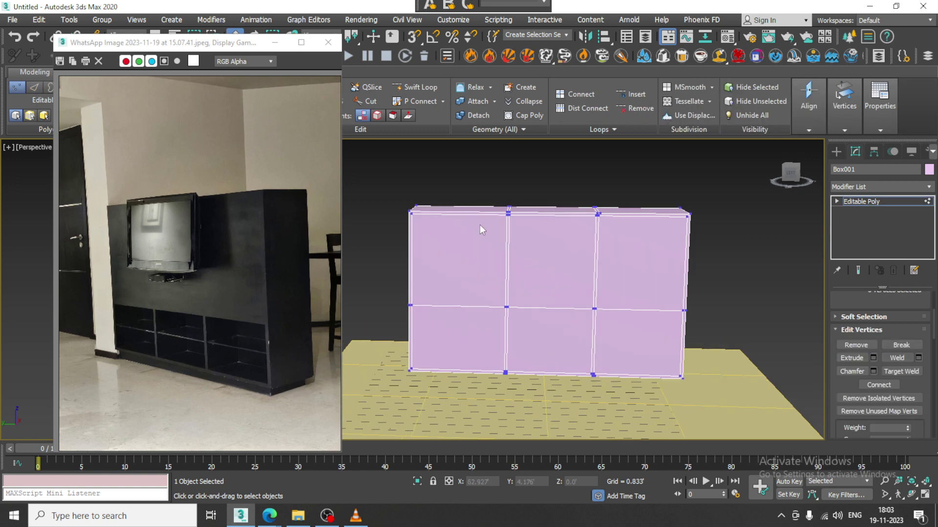
pyautogui.moveTo(534, 361); pyautogui.dragTo(532, 378)
pyautogui.moveTo(483, 294)
pyautogui.mouseDown()
pyautogui.moveTo(464, 297)
pyautogui.moveTo(476, 296)
pyautogui.mouseUp()
pyautogui.moveTo(628, 420); pyautogui.dragTo(629, 421)
pyautogui.moveTo(562, 293); pyautogui.dragTo(567, 294)
# Step: Raise the vertices of the horizontal edge loop across the cabinet by about 0.05' along Z
pyautogui.keyDown('alt'); pyautogui.moveTo(650, 337); pyautogui.dragTo(617, 331, button='middle'); pyautogui.keyUp('alt')
pyautogui.press('2')
pyautogui.press('1')
pyautogui.moveTo(378, 275); pyautogui.dragTo(728, 319)
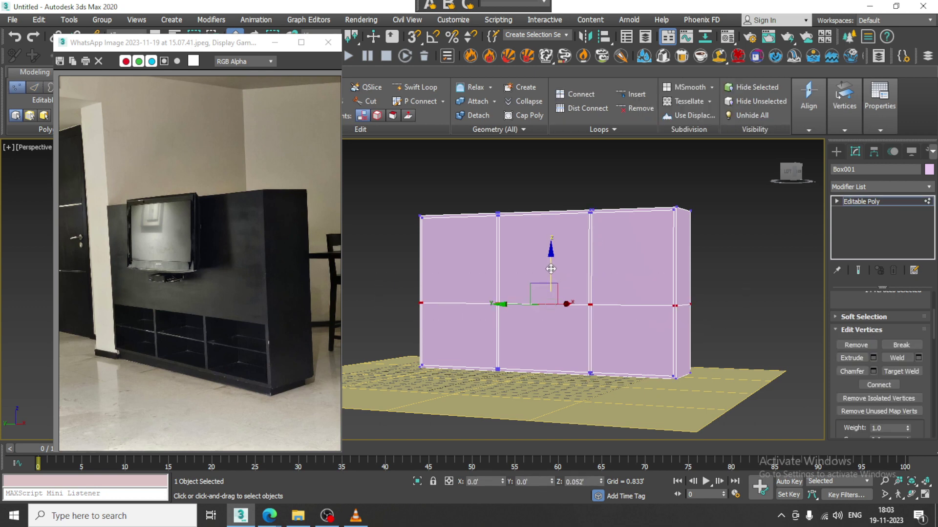
# Step: Connect the vertical edges below the horizontal loop with 2 segments and a pinch of -82, forming a thin shelf band
pyautogui.press('2')
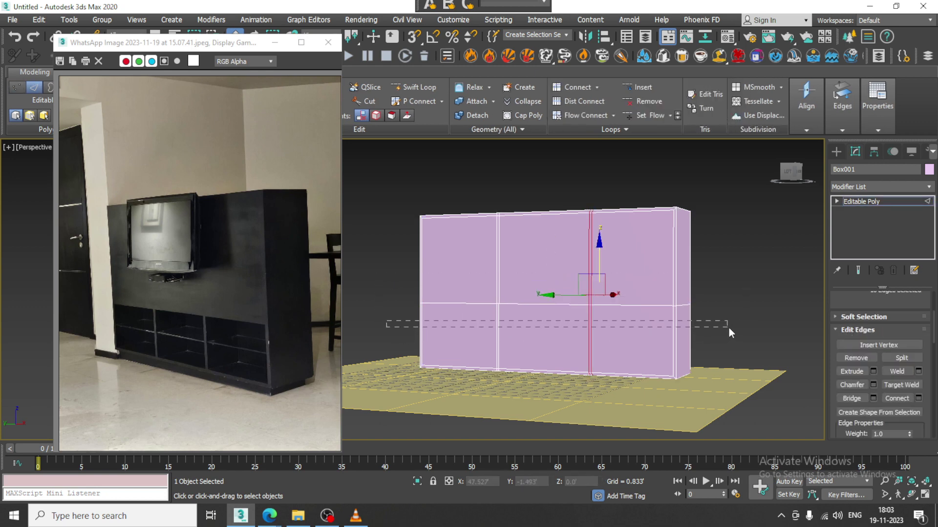
pyautogui.moveTo(729, 328); pyautogui.dragTo(731, 326)
pyautogui.click(918, 398)
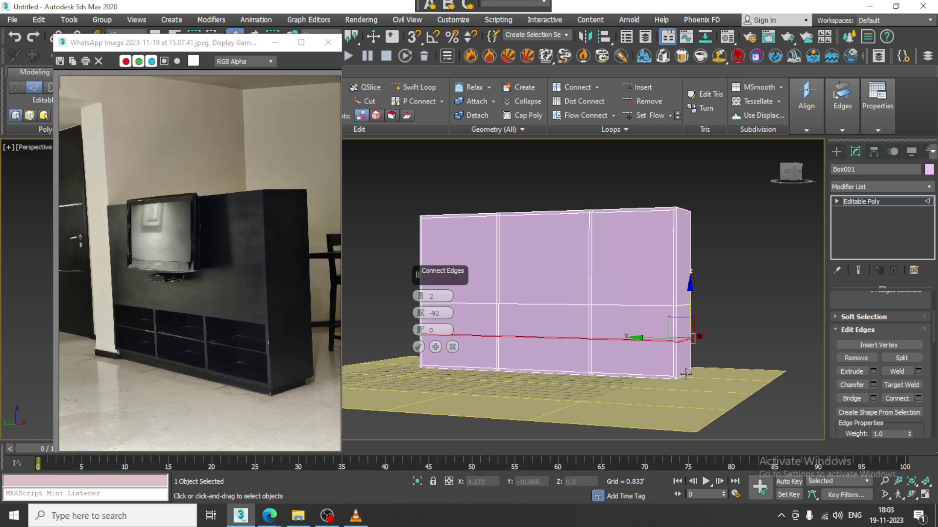
pyautogui.moveTo(421, 315); pyautogui.dragTo(419, 299)
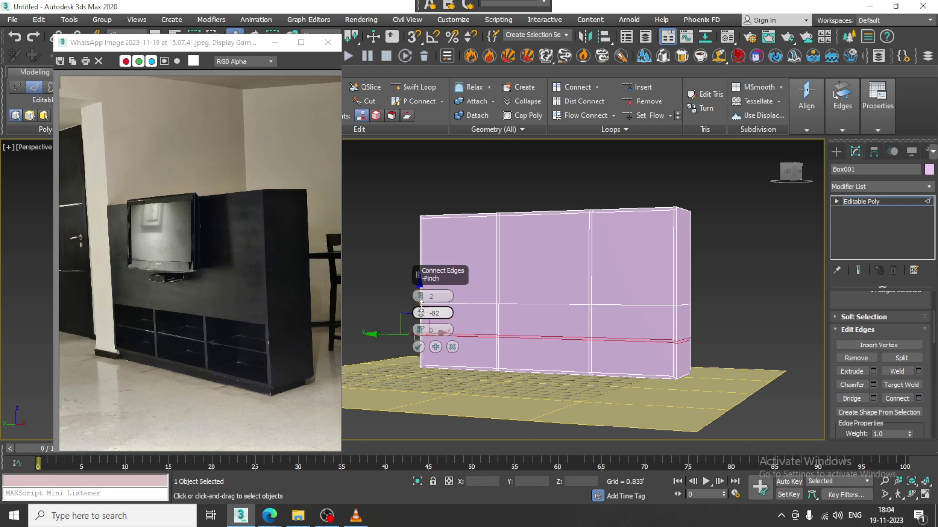
pyautogui.click(418, 347)
# Step: Extrude the six lower front polygons between the dividers and shelf band by about -2.08' to form the open shelf recesses
pyautogui.scroll(4, 550, 347)
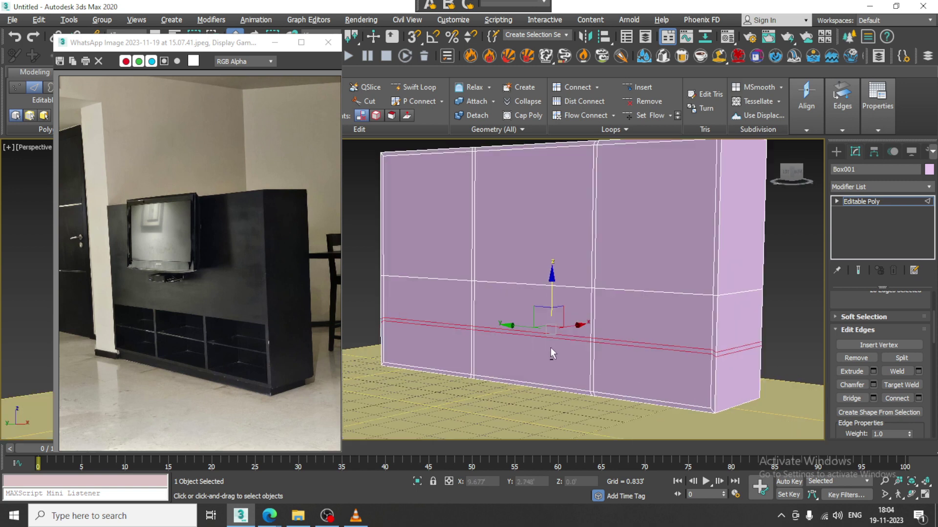
pyautogui.press('4')
pyautogui.click(659, 320)
pyautogui.keyDown('ctrl'); pyautogui.click(649, 388); pyautogui.keyUp('ctrl')
pyautogui.keyDown('ctrl'); pyautogui.click(546, 308); pyautogui.keyUp('ctrl')
pyautogui.keyDown('ctrl'); pyautogui.click(483, 353); pyautogui.keyUp('ctrl')
pyautogui.keyDown('ctrl'); pyautogui.click(419, 312); pyautogui.keyUp('ctrl')
pyautogui.keyDown('ctrl'); pyautogui.click(423, 340); pyautogui.keyUp('ctrl')
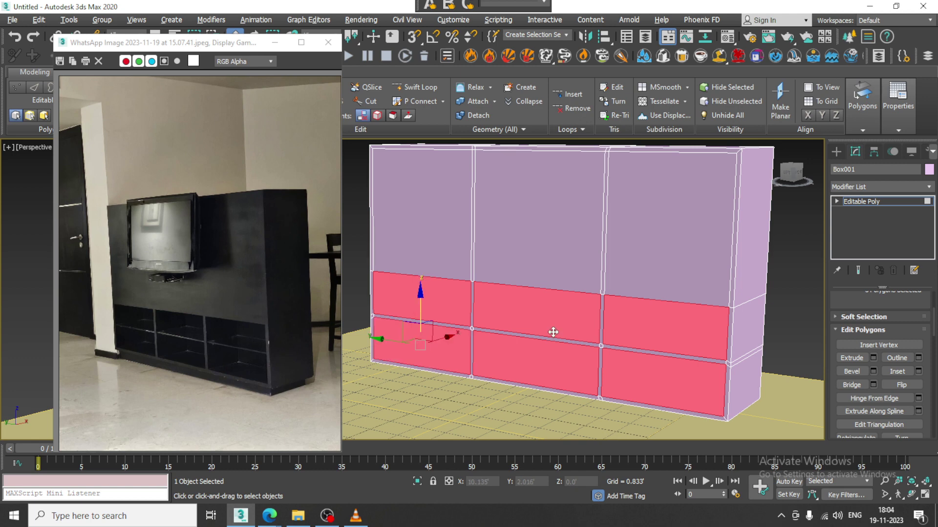
pyautogui.keyDown('alt'); pyautogui.moveTo(553, 331); pyautogui.dragTo(635, 337, button='middle'); pyautogui.keyUp('alt')
pyautogui.hotkey('shift', 'e')
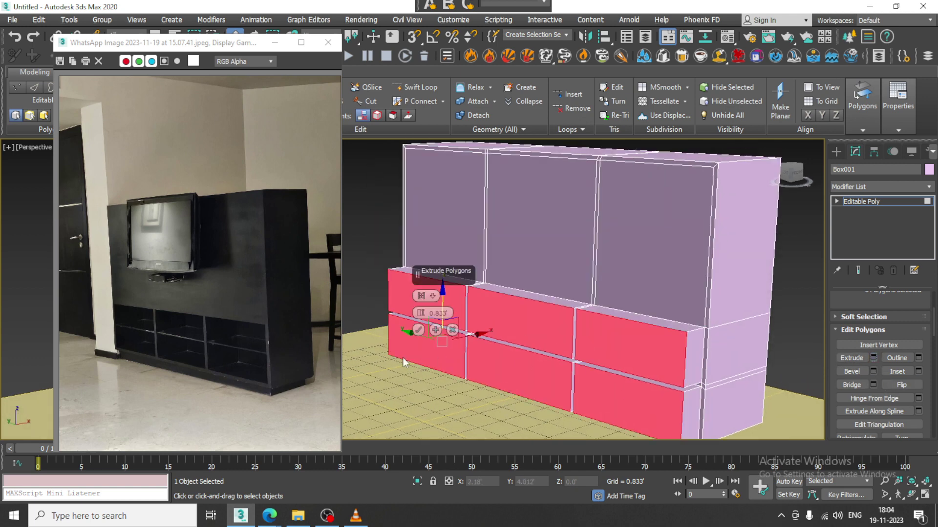
pyautogui.moveTo(420, 314); pyautogui.dragTo(500, 487)
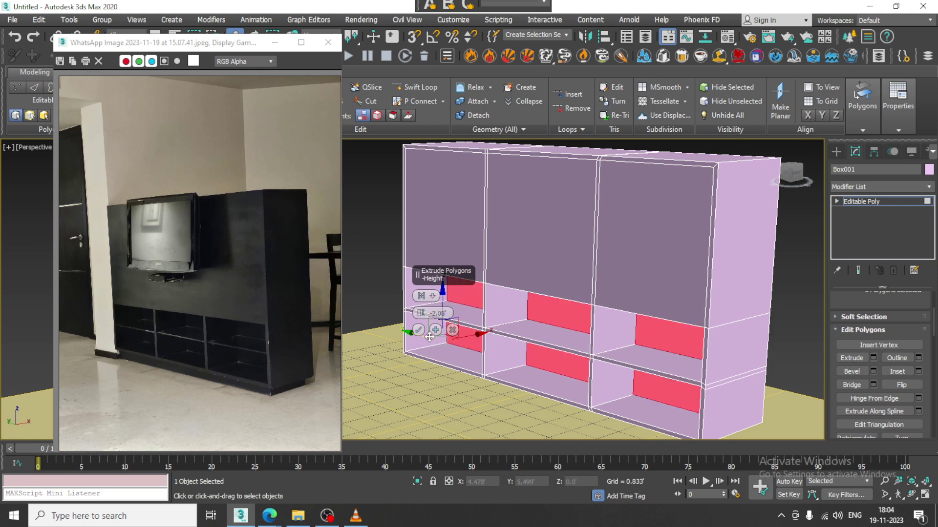
pyautogui.click(418, 330)
# Step: Move all vertices of the cabinet's back face slightly inward along X
pyautogui.scroll(-4, 453, 333)
pyautogui.keyDown('alt'); pyautogui.moveTo(559, 342); pyautogui.dragTo(509, 339, button='middle'); pyautogui.keyUp('alt')
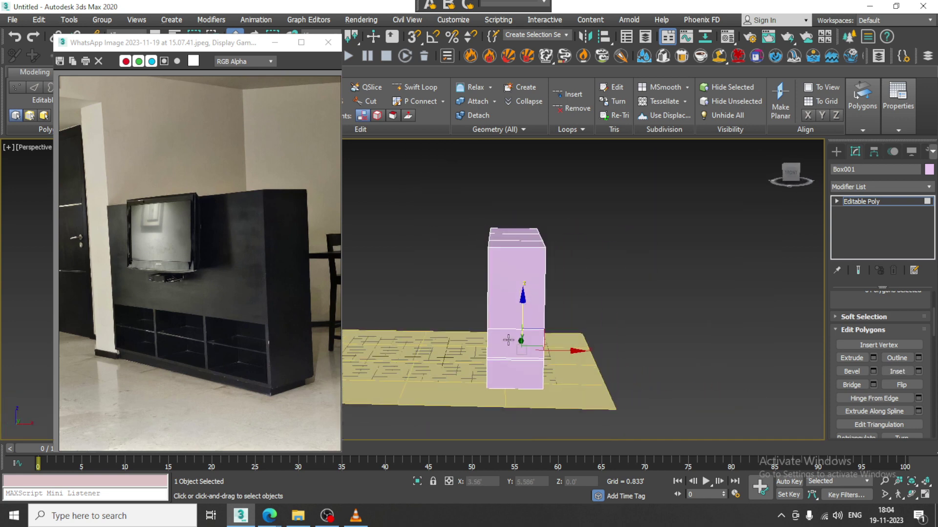
pyautogui.press('F3')
pyautogui.press('1')
pyautogui.keyDown('alt'); pyautogui.moveTo(562, 280); pyautogui.dragTo(552, 257, button='middle'); pyautogui.keyUp('alt')
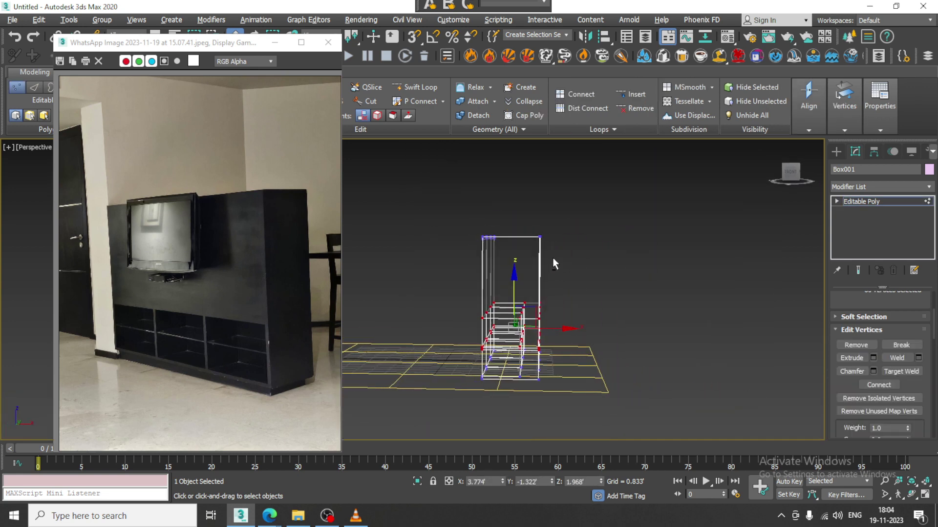
pyautogui.moveTo(611, 450); pyautogui.dragTo(610, 449)
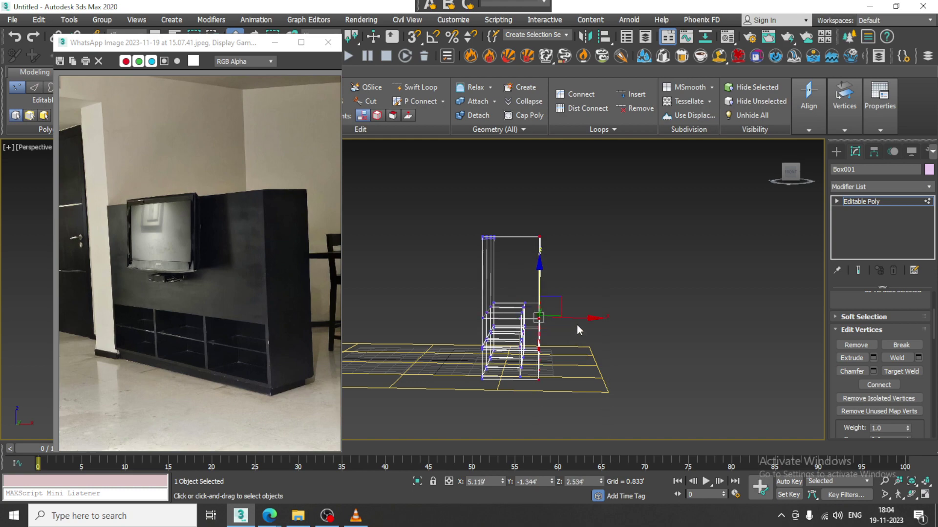
pyautogui.moveTo(579, 317); pyautogui.dragTo(572, 317)
pyautogui.moveTo(538, 320)
pyautogui.keyDown('alt'); pyautogui.mouseDown(button='middle')
pyautogui.moveTo(590, 333)
pyautogui.moveTo(610, 325)
pyautogui.moveTo(643, 282)
pyautogui.mouseUp(button='middle'); pyautogui.keyUp('alt')
pyautogui.click(883, 202)
pyautogui.press('F3')
# Step: Draw an L-shaped Line in the Front view against the cabinet's front, about 0.55' down and extending outward horizontally
pyautogui.scroll(2, 620, 308)
pyautogui.scroll(6, 642, 282)
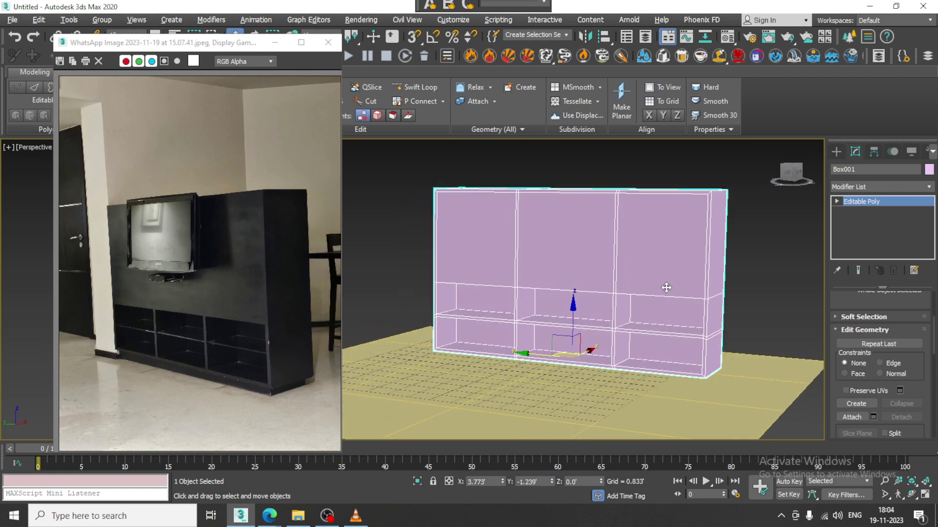
pyautogui.scroll(-2, 637, 292)
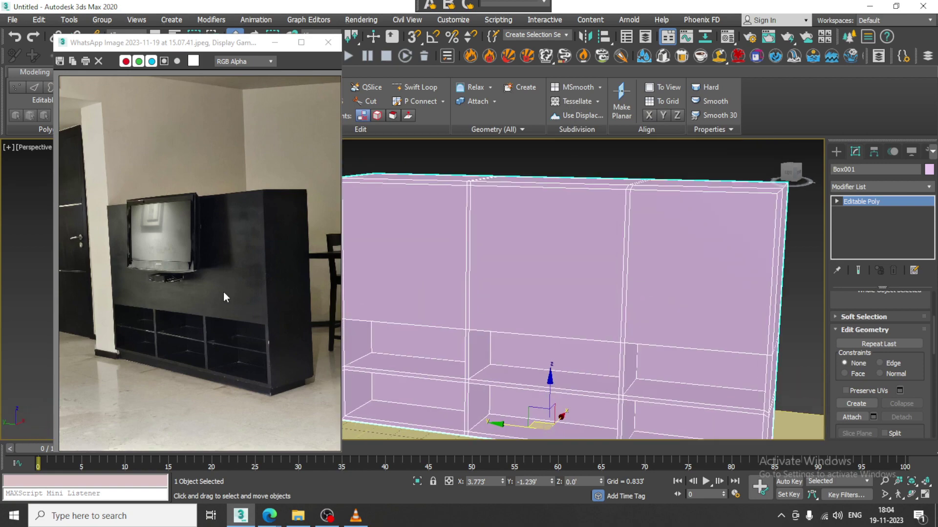
pyautogui.scroll(2, 198, 257)
pyautogui.keyDown('alt'); pyautogui.moveTo(500, 298); pyautogui.dragTo(684, 305, button='middle'); pyautogui.keyUp('alt')
pyautogui.click(836, 152)
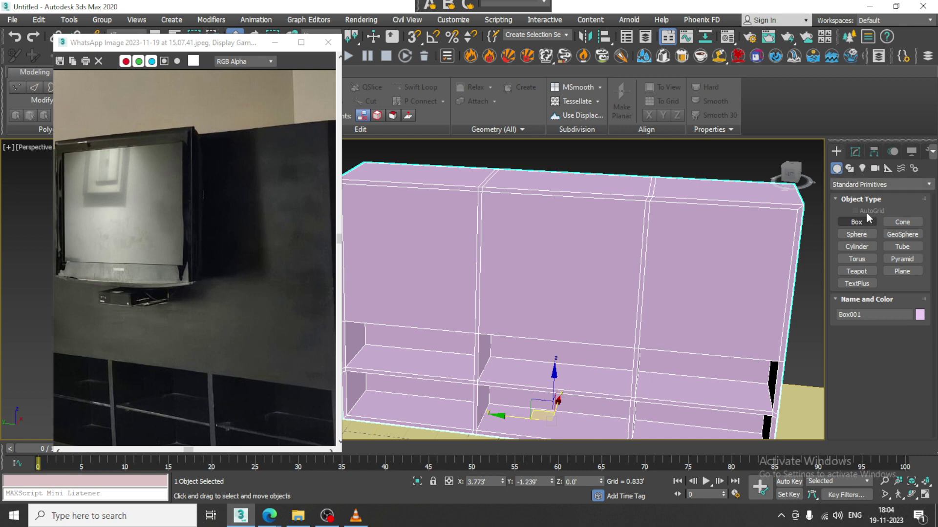
pyautogui.click(850, 169)
pyautogui.click(860, 230)
pyautogui.hotkey('alt', 'w')
pyautogui.moveTo(680, 231); pyautogui.dragTo(649, 251, button='middle')
pyautogui.hotkey('alt', 'w')
pyautogui.scroll(2, 515, 220)
pyautogui.moveTo(515, 221); pyautogui.dragTo(567, 207, button='middle')
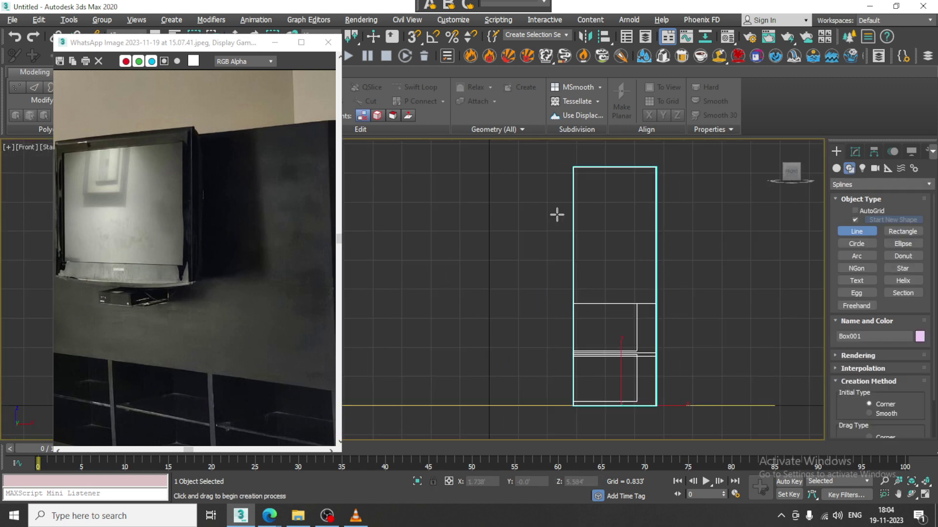
pyautogui.scroll(3, 571, 240)
pyautogui.click(575, 228)
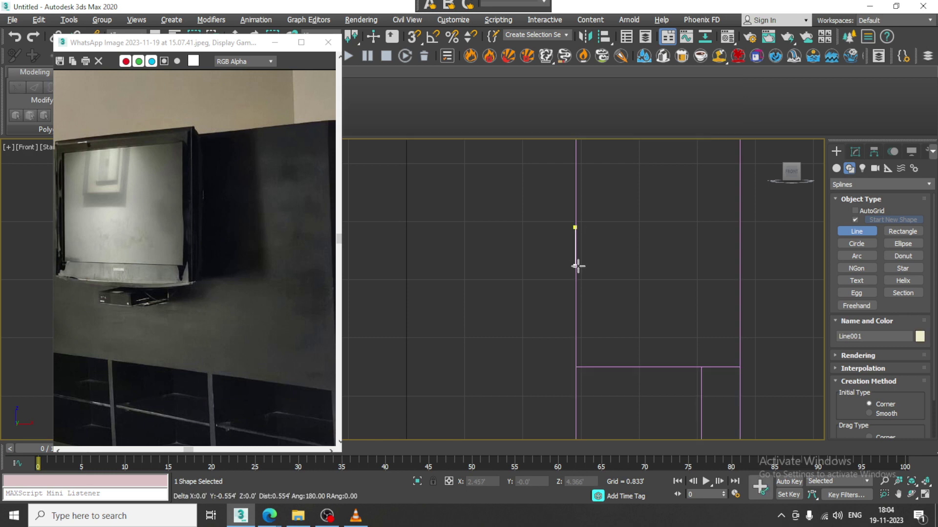
pyautogui.rightClick(510, 266)
pyautogui.rightClick(510, 267)
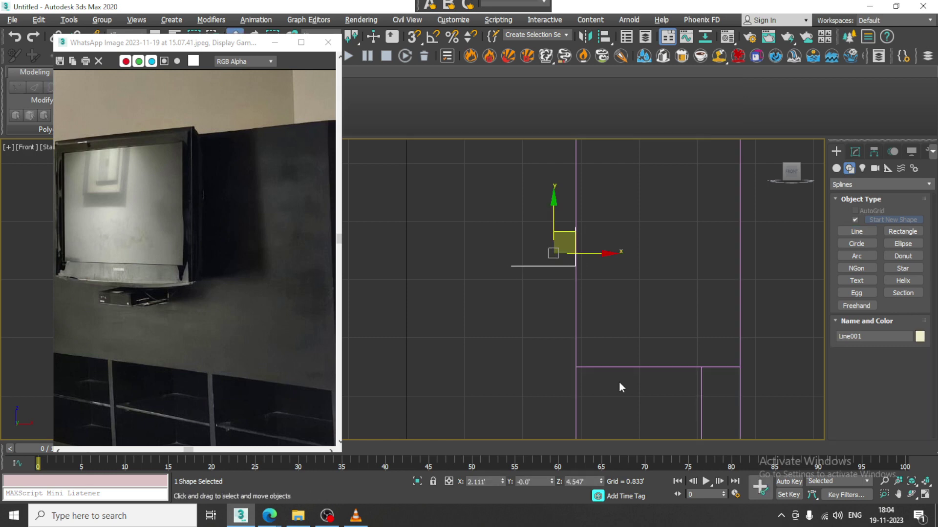
# Step: Display the L-shaped line in the viewport with a rectangular cross-section 1.135' long and 0.049' wide
pyautogui.hotkey('alt', 'w')
pyautogui.rightClick(619, 382)
pyautogui.hotkey('alt', 'w')
pyautogui.keyDown('alt'); pyautogui.moveTo(640, 342); pyautogui.dragTo(606, 324, button='middle'); pyautogui.keyUp('alt')
pyautogui.scroll(2, 607, 323)
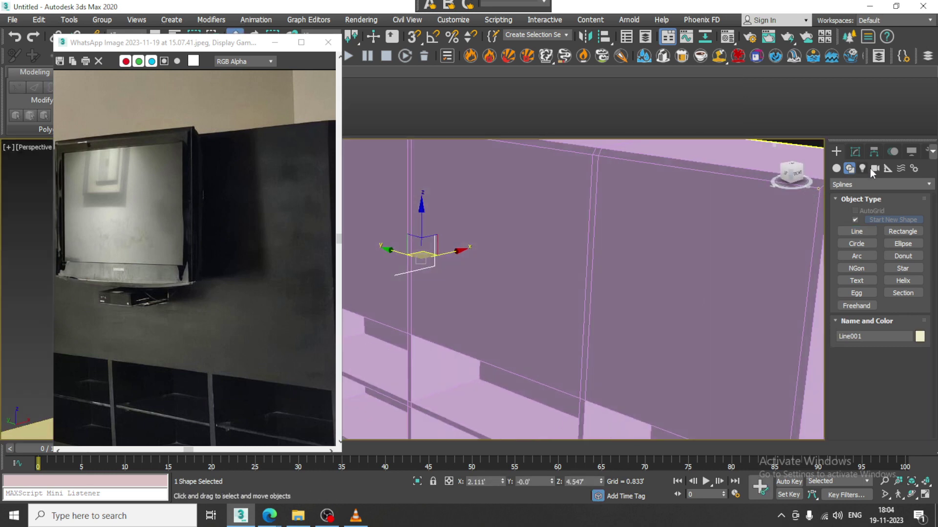
pyautogui.click(854, 151)
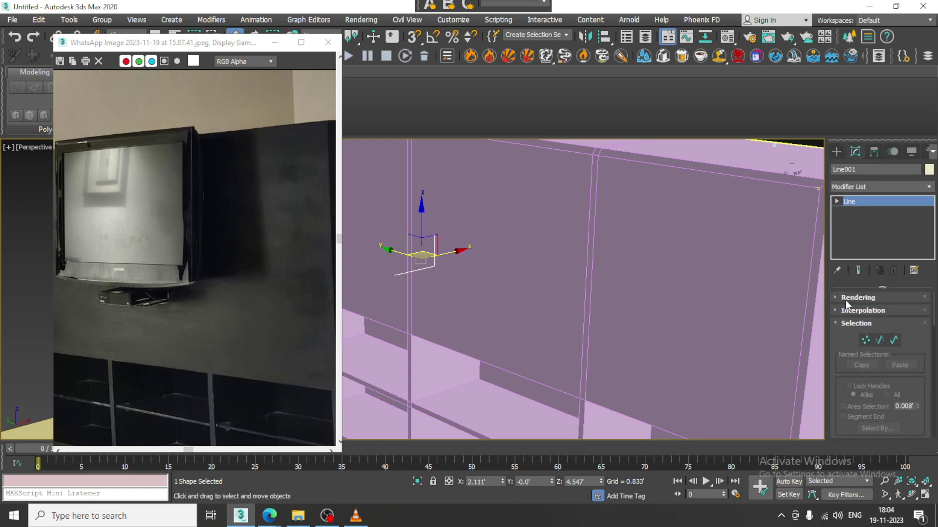
pyautogui.click(835, 295)
pyautogui.scroll(3, 875, 322)
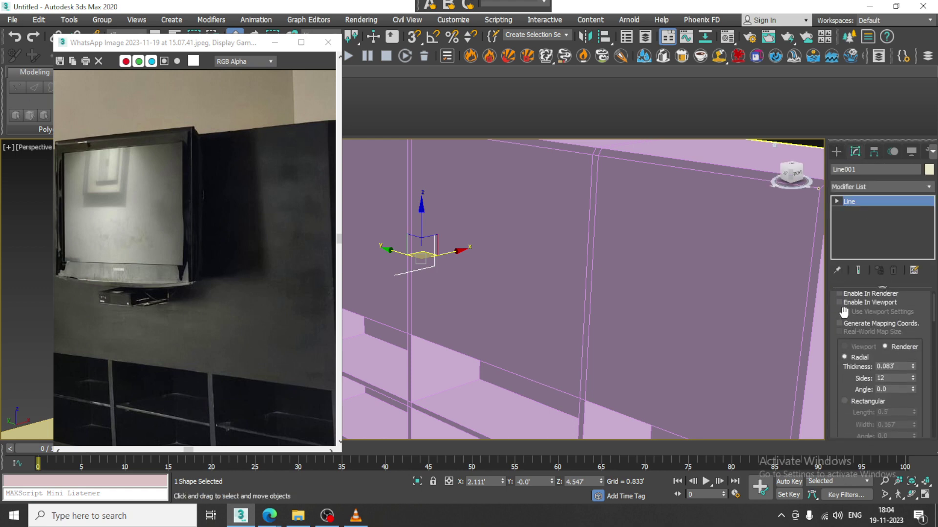
pyautogui.click(840, 303)
pyautogui.click(846, 401)
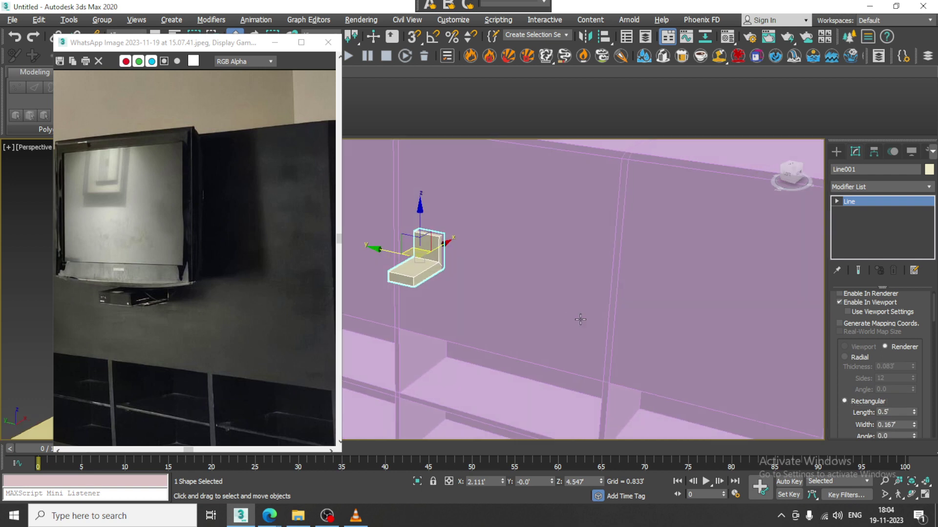
pyautogui.moveTo(913, 415); pyautogui.dragTo(920, 440)
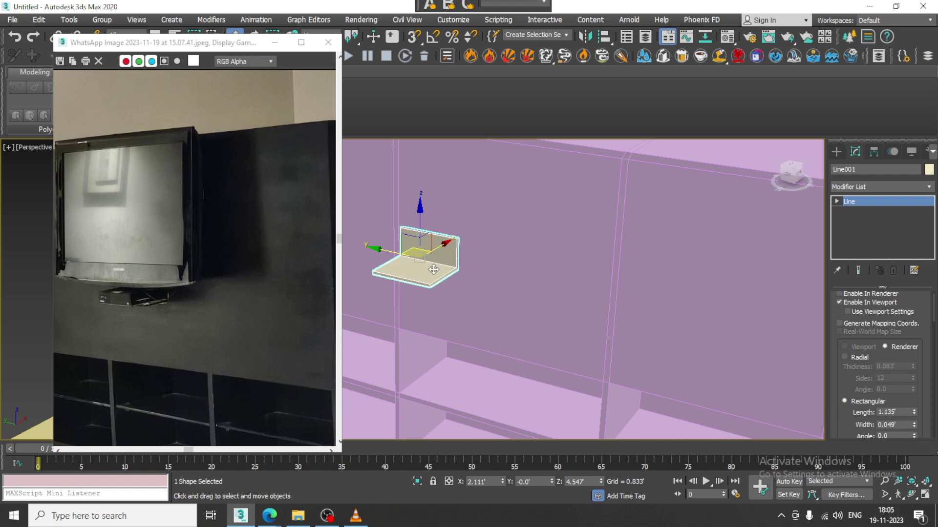
# Step: Slide the L-shaped bracket along Y to about -1.356', in front of the cabinet's middle bay
pyautogui.moveTo(378, 253); pyautogui.dragTo(449, 266)
pyautogui.scroll(-5, 479, 277)
pyautogui.keyDown('alt'); pyautogui.moveTo(479, 277); pyautogui.dragTo(343, 258, button='middle'); pyautogui.keyUp('alt')
pyautogui.scroll(4, 459, 274)
pyautogui.keyDown('alt'); pyautogui.moveTo(517, 257); pyautogui.dragTo(526, 294, button='middle'); pyautogui.keyUp('alt')
# Step: Extend the bracket's front end outward along X and raise its upper end vertex to about 4.976' in Z
pyautogui.press('1')
pyautogui.moveTo(488, 304); pyautogui.dragTo(490, 306)
pyautogui.keyDown('alt'); pyautogui.moveTo(460, 293); pyautogui.dragTo(483, 286, button='middle'); pyautogui.keyUp('alt')
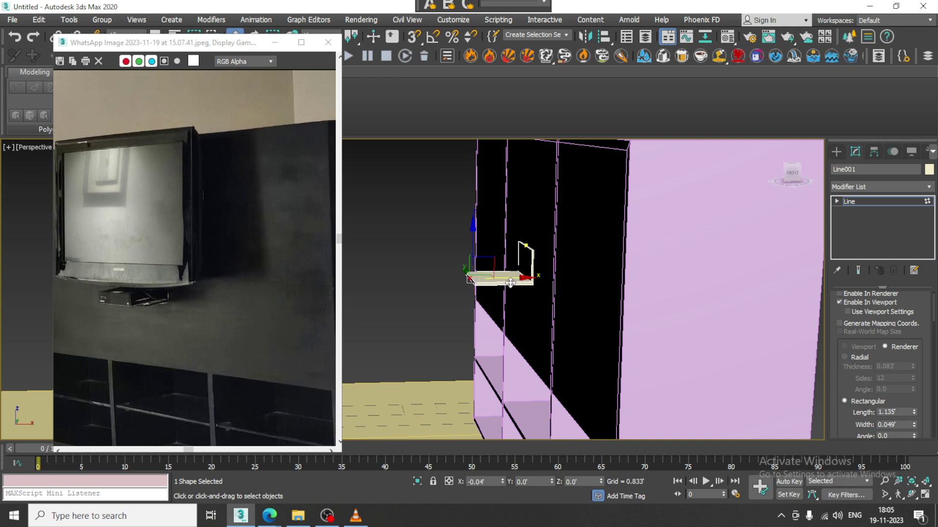
pyautogui.moveTo(551, 266); pyautogui.dragTo(551, 267)
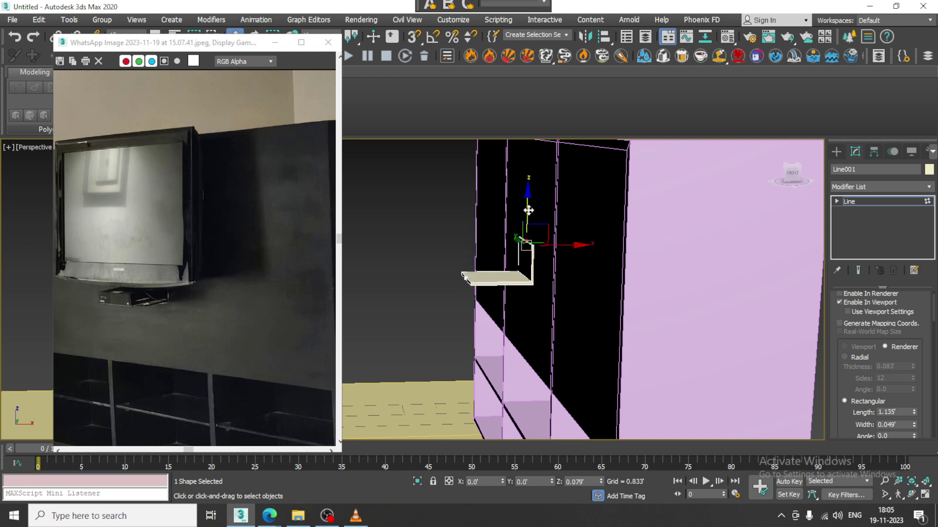
pyautogui.keyDown('alt'); pyautogui.moveTo(529, 212); pyautogui.dragTo(807, 193, button='middle'); pyautogui.keyUp('alt')
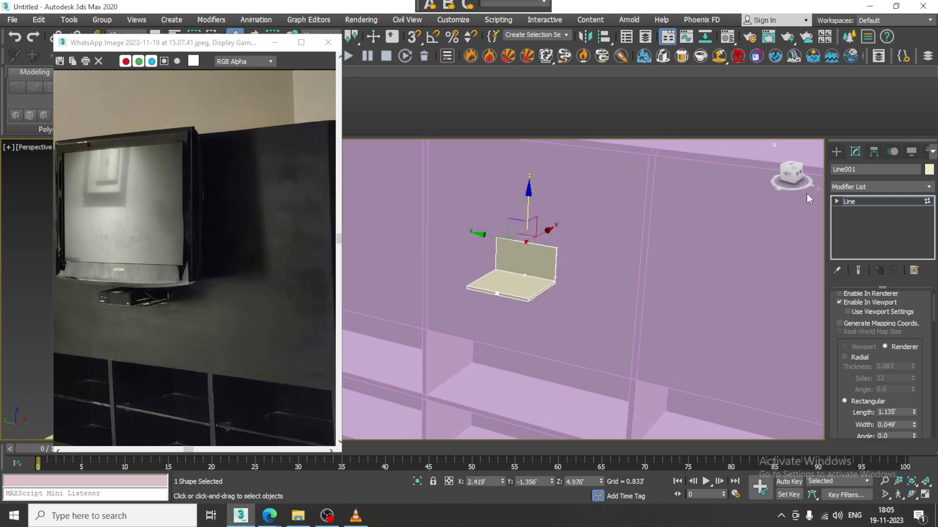
# Step: Move the whole L-shaped bracket along X to about 2.158', toward the cabinet's front face
pyautogui.click(886, 201)
pyautogui.scroll(-3, 532, 275)
pyautogui.scroll(3, 532, 275)
pyautogui.press('r')
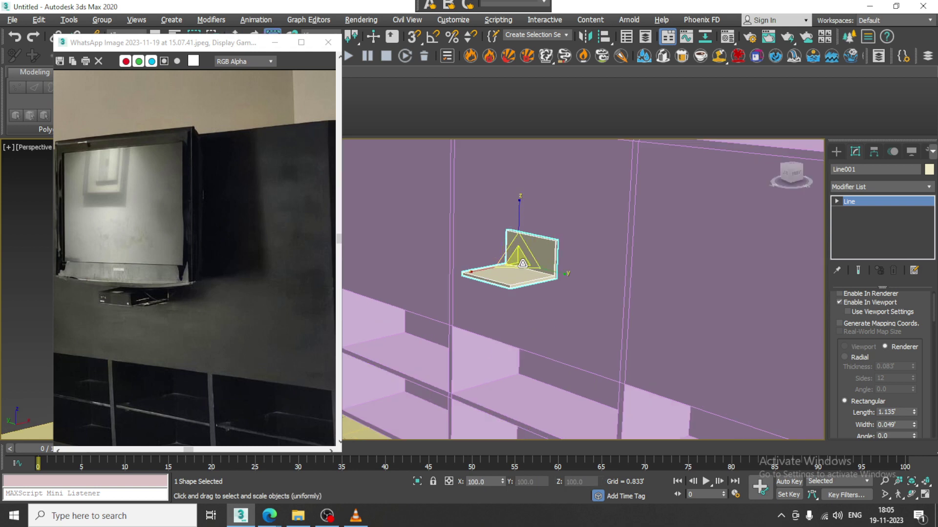
pyautogui.press('w')
pyautogui.keyDown('alt'); pyautogui.moveTo(519, 261); pyautogui.dragTo(587, 279, button='middle'); pyautogui.keyUp('alt')
pyautogui.moveTo(573, 263)
pyautogui.mouseDown()
pyautogui.moveTo(588, 261)
pyautogui.moveTo(571, 255)
pyautogui.mouseUp()
pyautogui.keyDown('alt'); pyautogui.moveTo(571, 256); pyautogui.dragTo(663, 262, button='middle'); pyautogui.keyUp('alt')
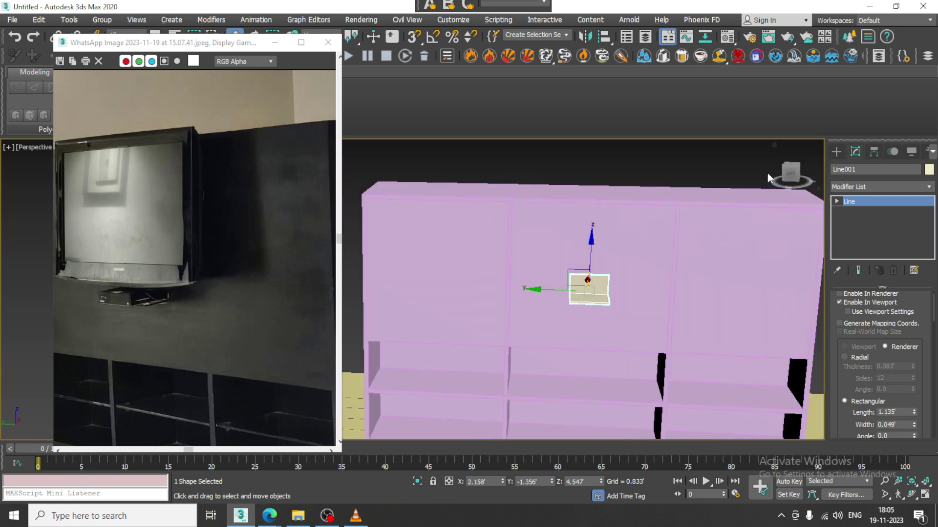
# Step: Draw a thin box about 2.825' long and 4.497' wide in the Left view, around the cabinet's upper middle bay, as the TV body
pyautogui.click(835, 152)
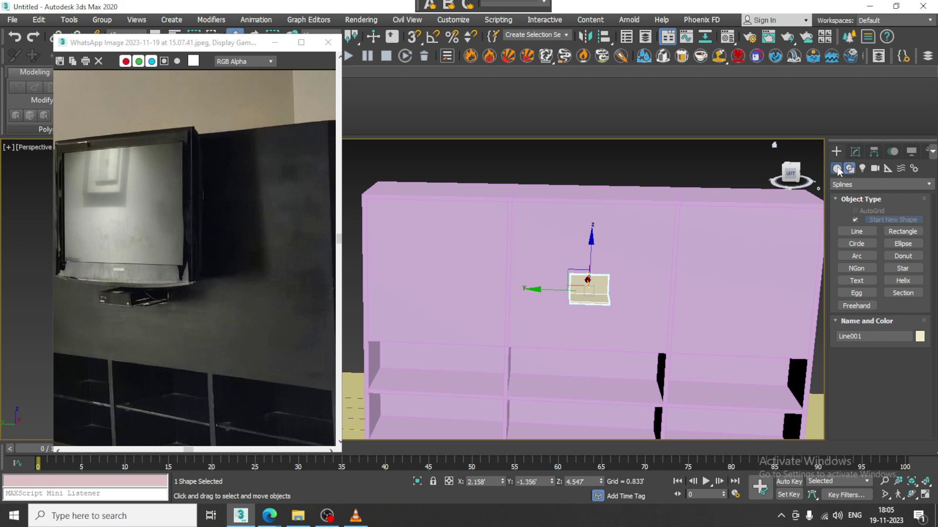
pyautogui.click(836, 169)
pyautogui.click(866, 225)
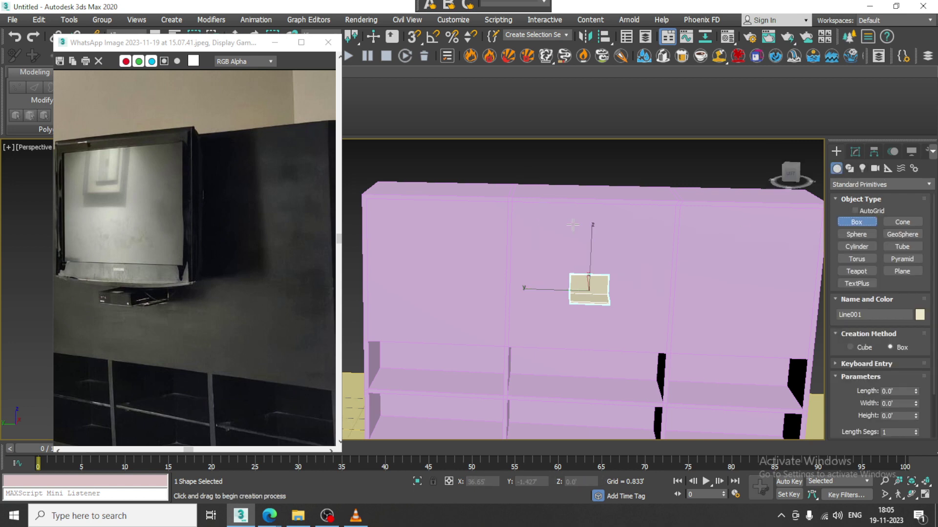
pyautogui.hotkey('alt', 'w')
pyautogui.middleClick(649, 200)
pyautogui.hotkey('alt', 'w')
pyautogui.hotkey('alt', 'w')
pyautogui.click(387, 347)
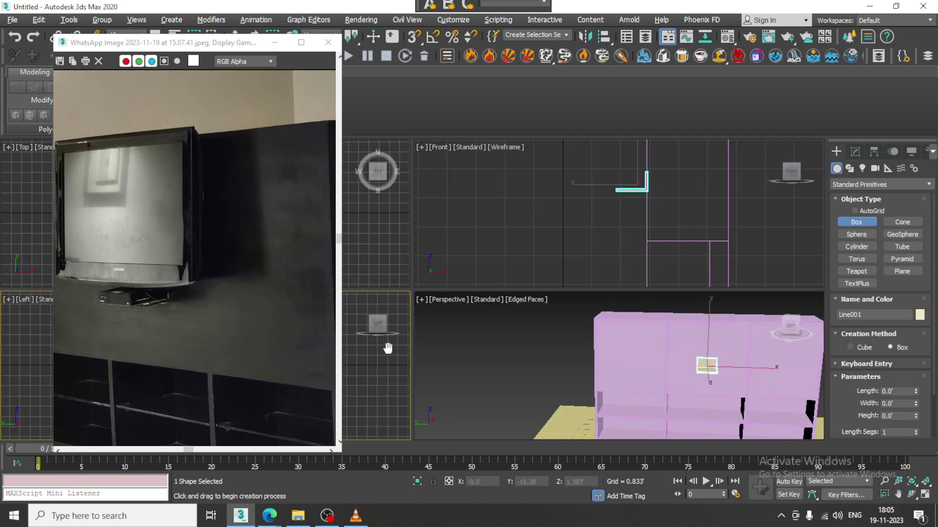
pyautogui.hotkey('alt', 'w')
pyautogui.scroll(-6, 589, 272)
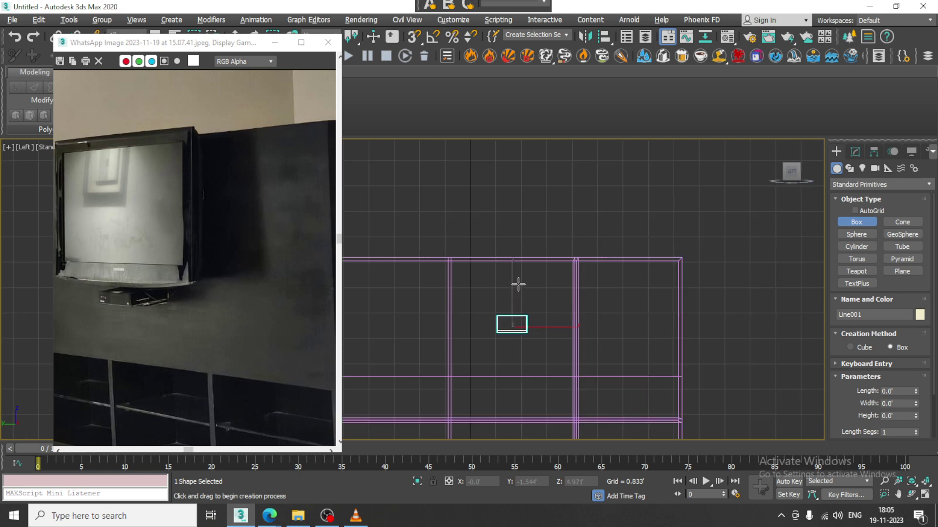
pyautogui.moveTo(438, 240); pyautogui.dragTo(577, 327)
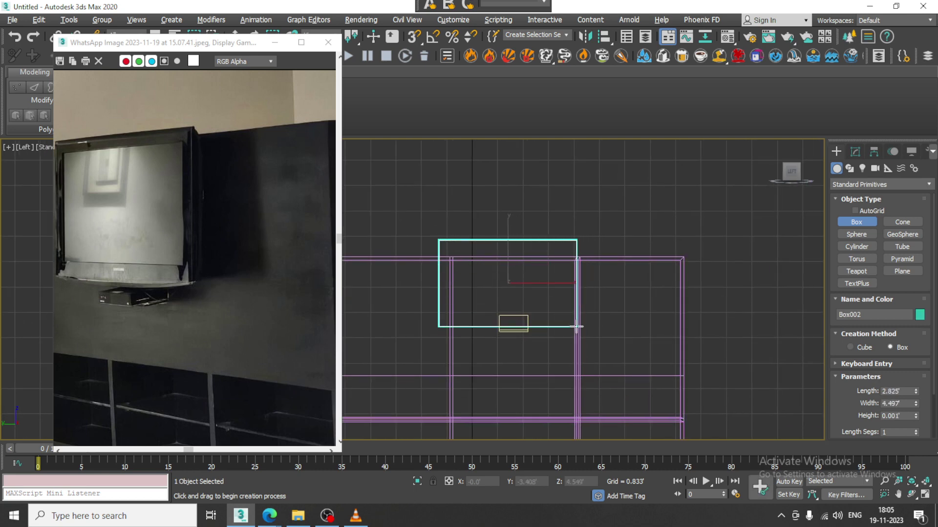
pyautogui.click(576, 322)
pyautogui.rightClick(575, 322)
# Step: Convert the TV box to an Editable Poly and switch to polygon editing
pyautogui.hotkey('alt', 'w')
pyautogui.middleClick(609, 379)
pyautogui.hotkey('alt', 'w')
pyautogui.keyDown('alt'); pyautogui.moveTo(609, 379); pyautogui.dragTo(553, 238, button='middle'); pyautogui.keyUp('alt')
pyautogui.scroll(2, 551, 273)
pyautogui.rightClick(544, 198)
pyautogui.moveTo(606, 326)
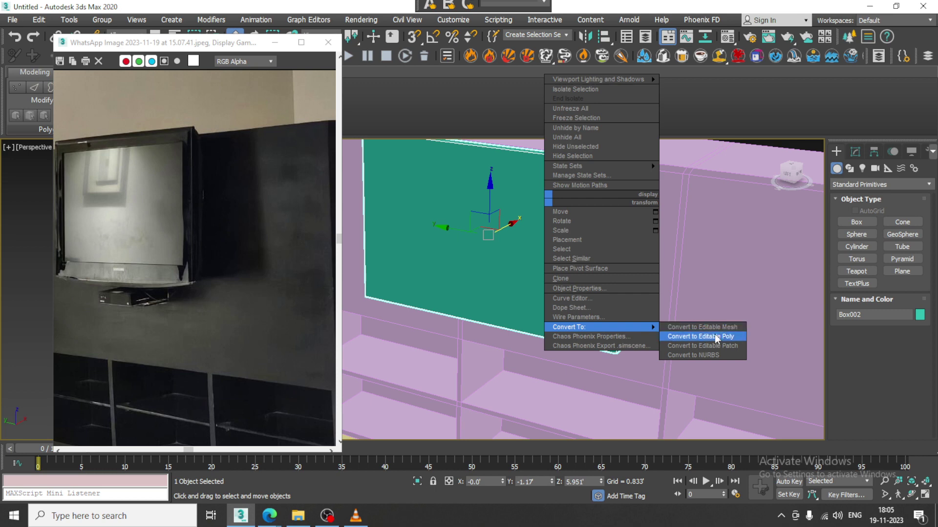
pyautogui.click(708, 339)
pyautogui.press('4')
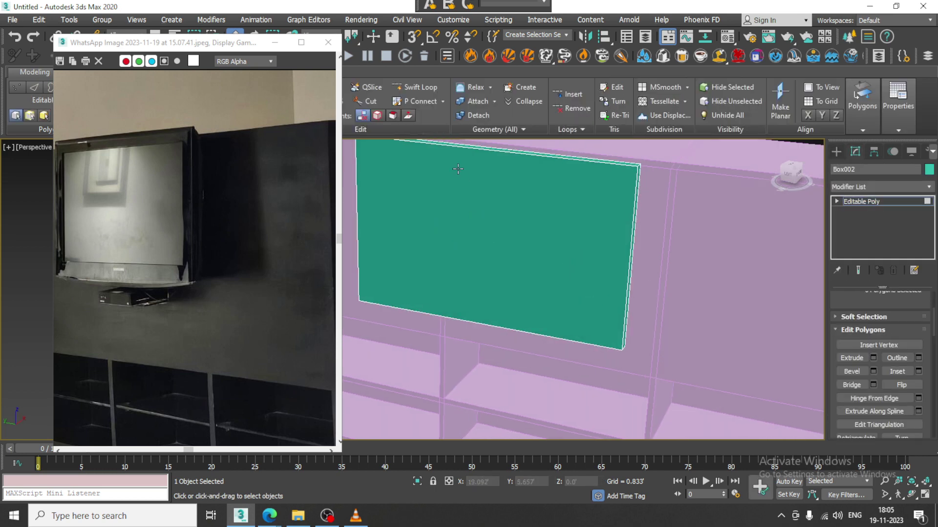
pyautogui.click(423, 90)
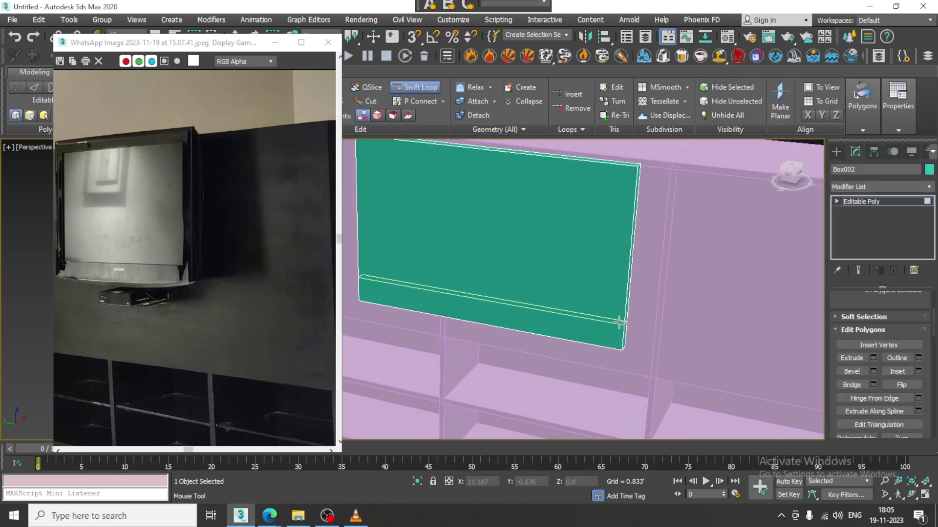
pyautogui.keyDown('alt'); pyautogui.moveTo(619, 322); pyautogui.dragTo(523, 266, button='middle'); pyautogui.keyUp('alt')
pyautogui.rightClick(537, 293)
# Step: Thicken the TV box by moving its back face polygon along X to about 0.278'
pyautogui.press('4')
pyautogui.press('4')
pyautogui.click(503, 272)
pyautogui.moveTo(527, 259); pyautogui.dragTo(547, 261)
pyautogui.keyDown('alt'); pyautogui.moveTo(548, 261); pyautogui.dragTo(518, 244, button='middle'); pyautogui.keyUp('alt')
# Step: Add an edge loop around the TV box's sides near the front face and scale the back face down slightly
pyautogui.click(415, 87)
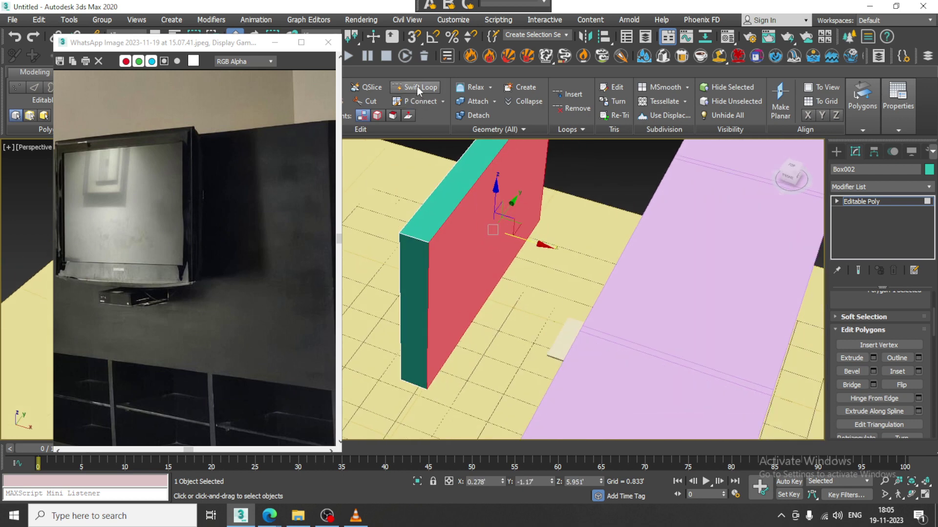
pyautogui.click(408, 238)
pyautogui.rightClick(408, 238)
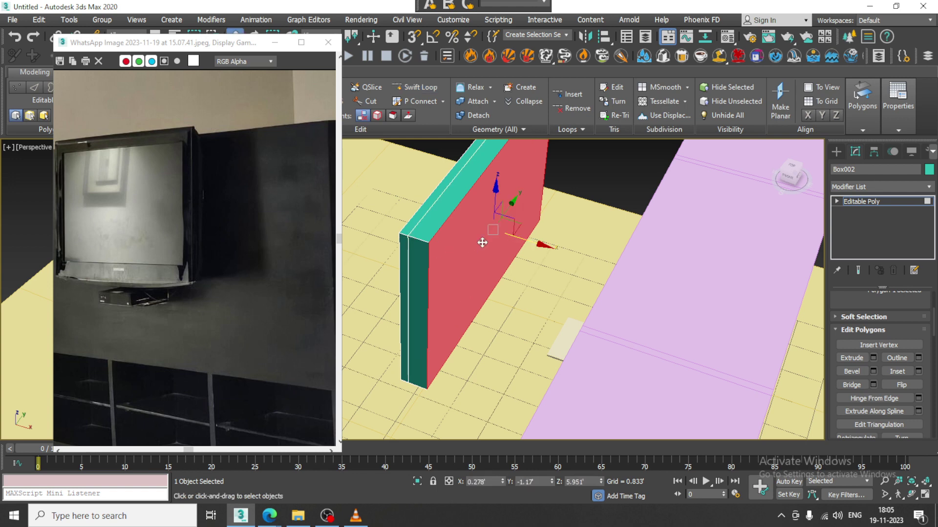
pyautogui.press('r')
pyautogui.moveTo(495, 228); pyautogui.dragTo(499, 234)
pyautogui.keyDown('alt'); pyautogui.moveTo(454, 243); pyautogui.dragTo(581, 272, button='middle'); pyautogui.keyUp('alt')
pyautogui.press('w')
# Step: Add a horizontal edge loop with Swift Loop near the bottom of the TV's front face
pyautogui.click(563, 246)
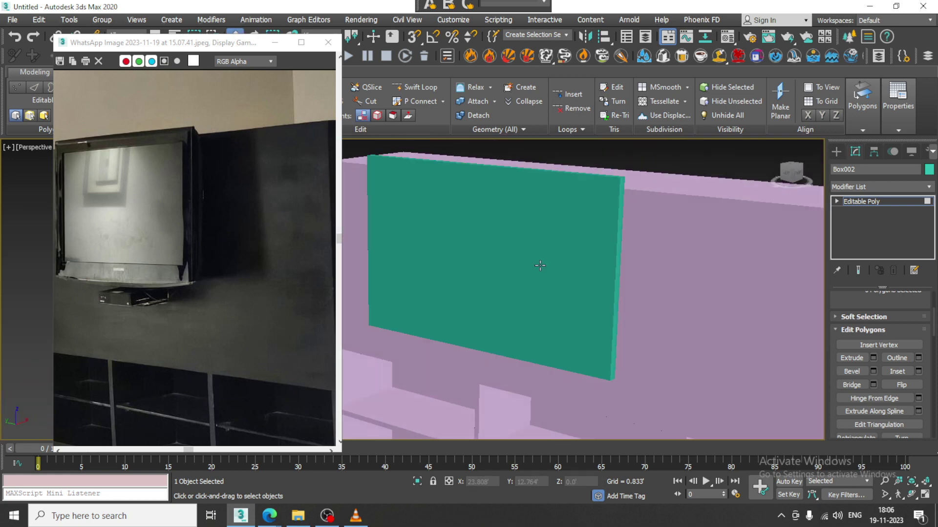
pyautogui.click(433, 90)
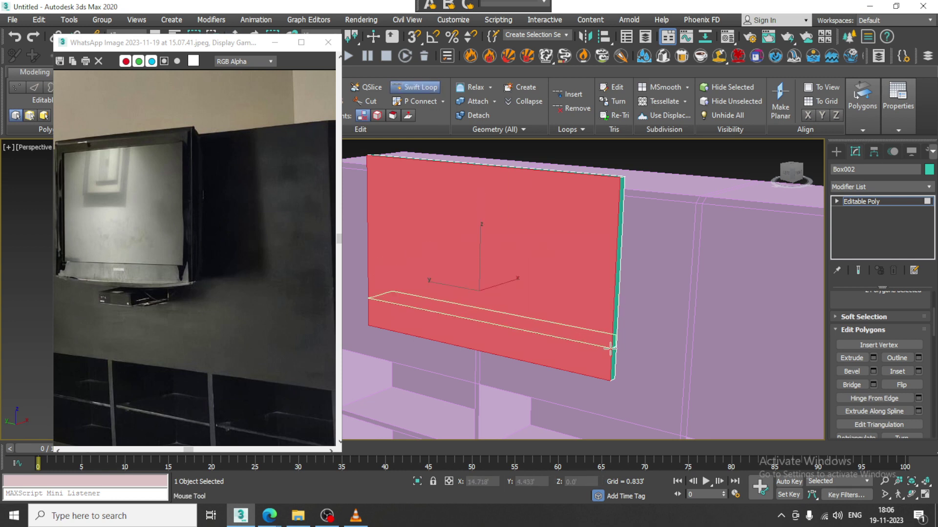
pyautogui.rightClick(610, 348)
pyautogui.scroll(-5, 582, 276)
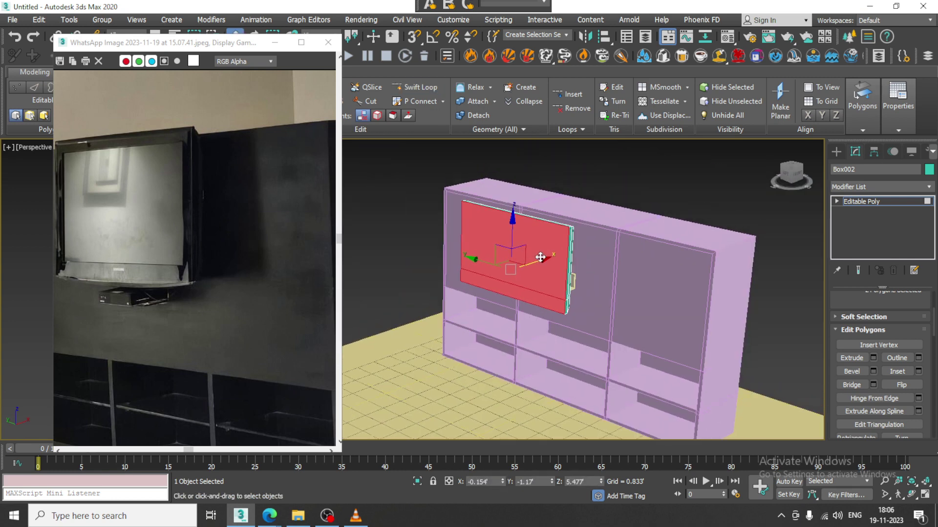
pyautogui.scroll(3, 540, 257)
# Step: Add Swift Loop edges near the top and both sides of the TV's front face to outline the screen frame
pyautogui.click(671, 174)
pyautogui.moveTo(527, 256); pyautogui.dragTo(547, 287, button='middle')
pyautogui.click(534, 284)
pyautogui.click(418, 90)
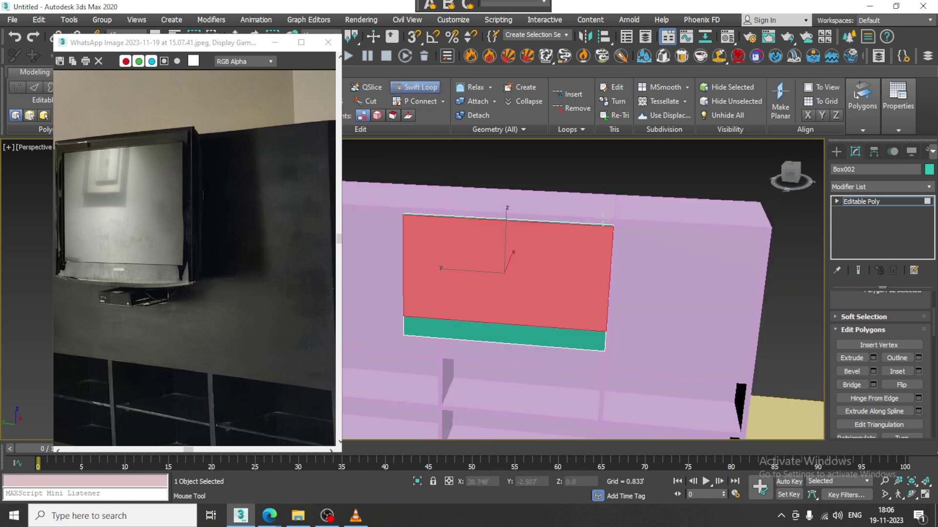
pyautogui.click(608, 229)
pyautogui.hotkey('ctrl', 'z')
pyautogui.scroll(4, 638, 264)
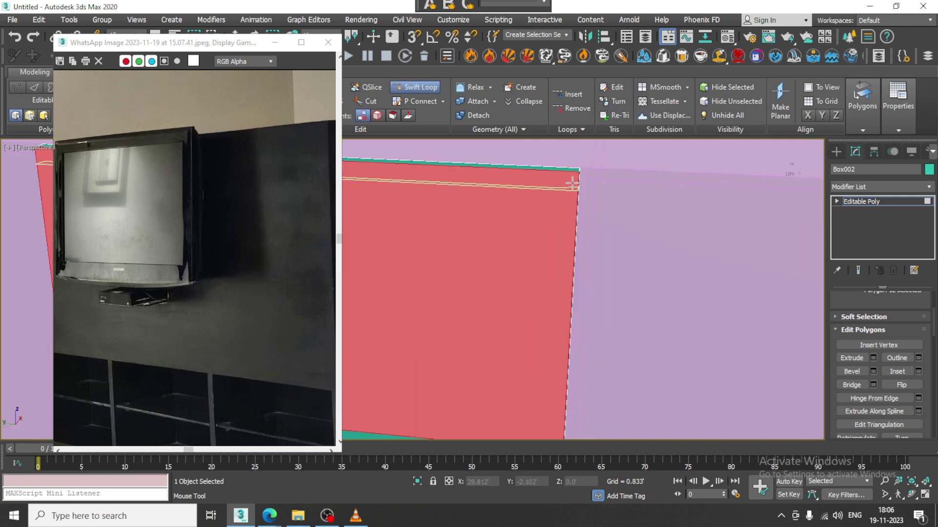
pyautogui.click(563, 170)
pyautogui.scroll(-3, 566, 194)
pyautogui.keyDown('alt'); pyautogui.moveTo(566, 200); pyautogui.dragTo(563, 254, button='middle'); pyautogui.keyUp('alt')
pyautogui.click(464, 211)
pyautogui.click(465, 213)
pyautogui.rightClick(465, 214)
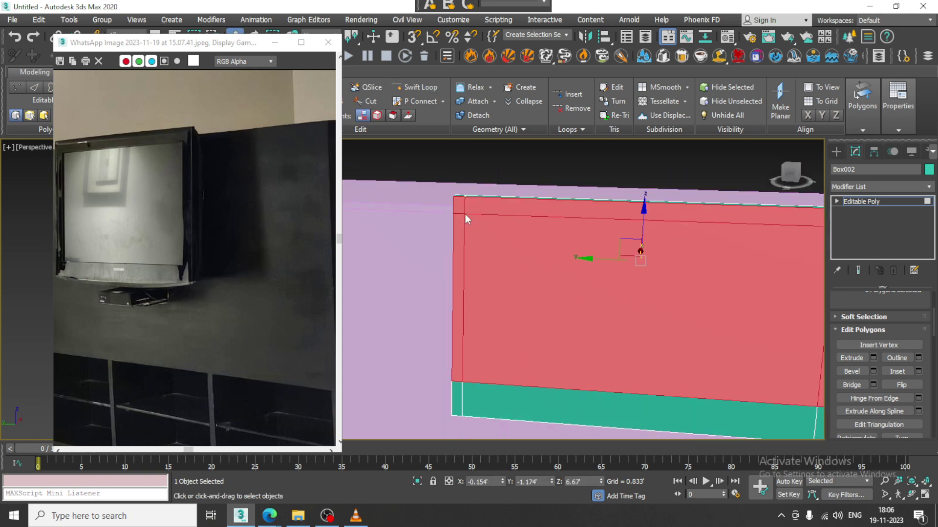
# Step: Recess the inner screen polygon slightly into the TV frame with a small negative Extrude height
pyautogui.scroll(-4, 537, 249)
pyautogui.scroll(4, 544, 268)
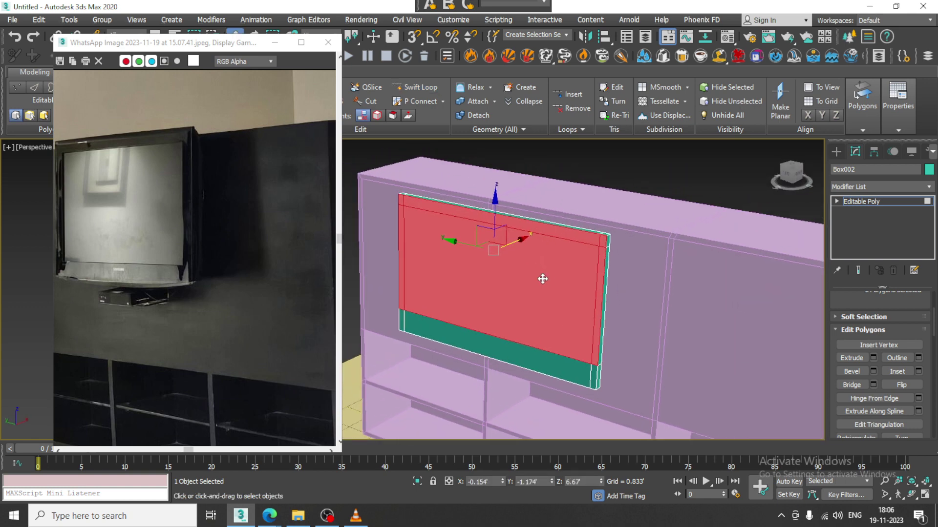
pyautogui.click(496, 284)
pyautogui.keyDown('alt'); pyautogui.moveTo(515, 301); pyautogui.dragTo(498, 279, button='middle'); pyautogui.keyUp('alt')
pyautogui.scroll(3, 498, 278)
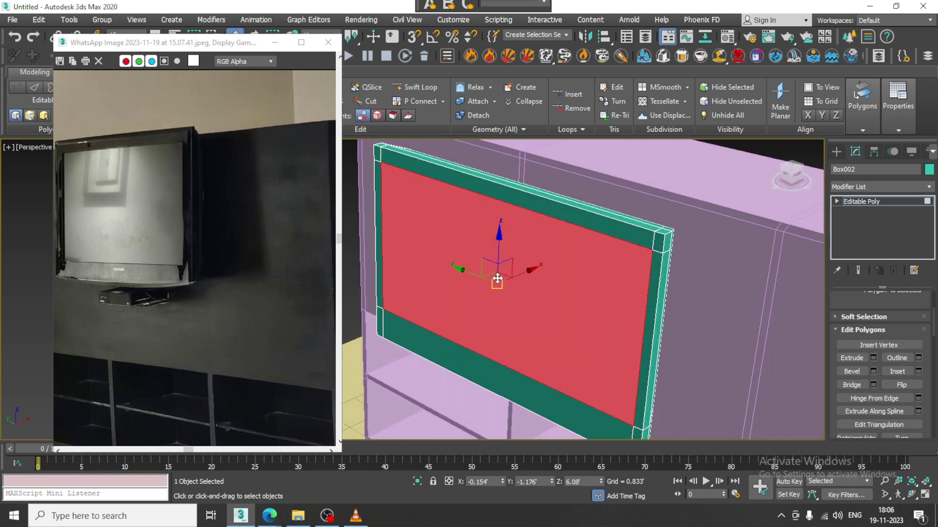
pyautogui.click(874, 358)
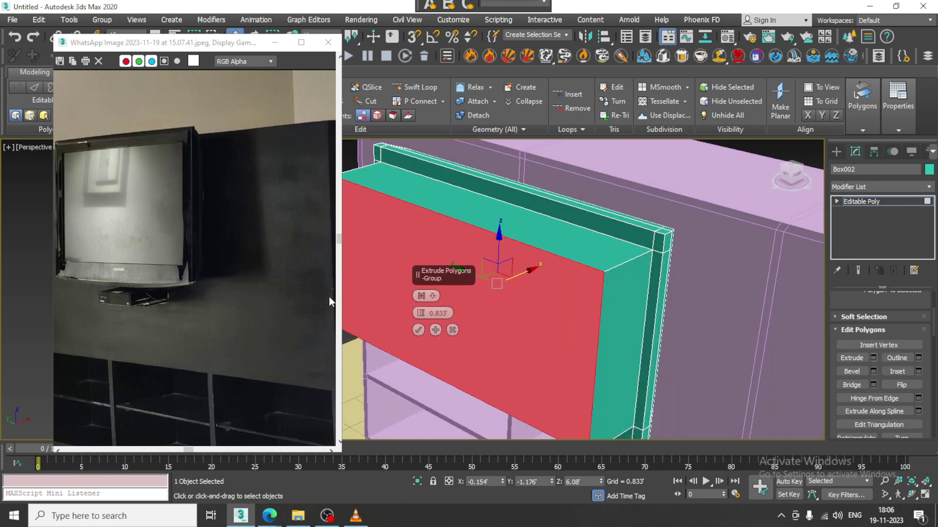
pyautogui.moveTo(420, 313); pyautogui.dragTo(454, 367)
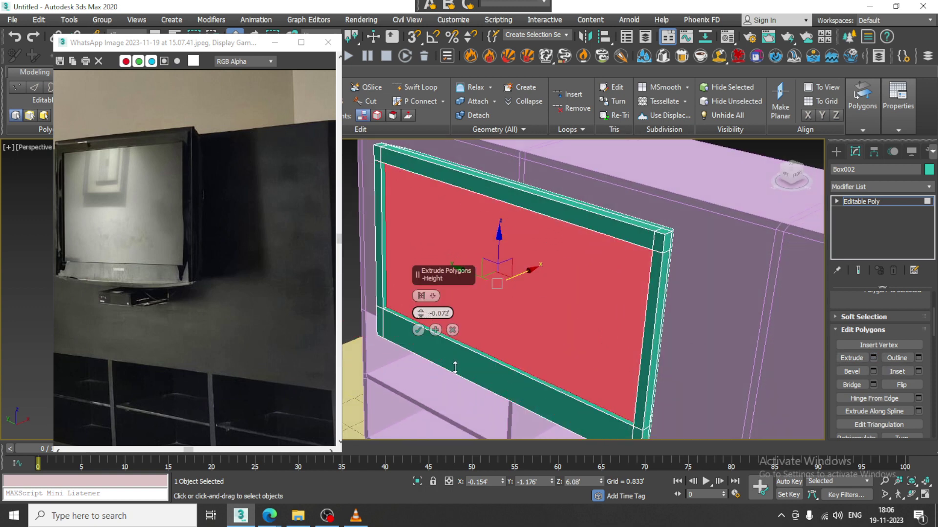
pyautogui.click(419, 330)
# Step: Connect the TV's long horizontal edges with 5 segments to divide the body vertically
pyautogui.keyDown('alt'); pyautogui.moveTo(591, 293); pyautogui.dragTo(529, 302, button='middle'); pyautogui.keyUp('alt')
pyautogui.scroll(-3, 530, 292)
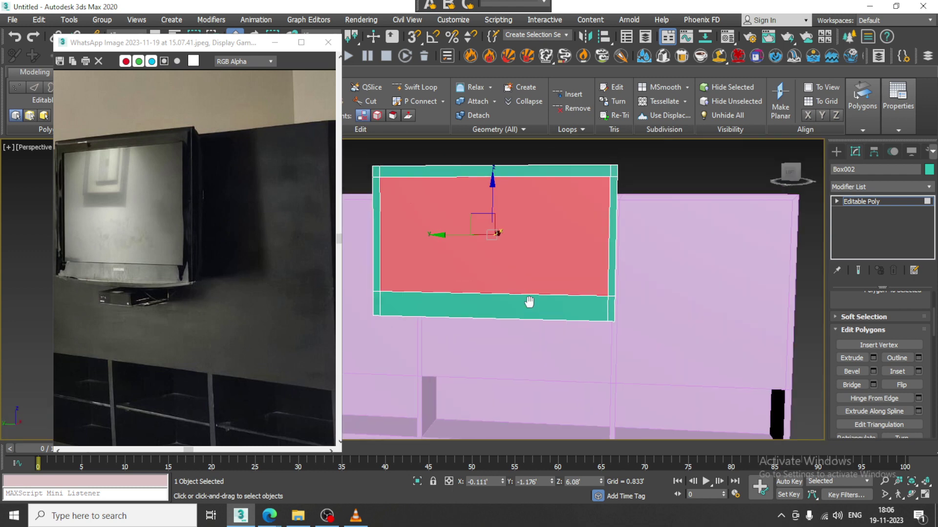
pyautogui.press('2')
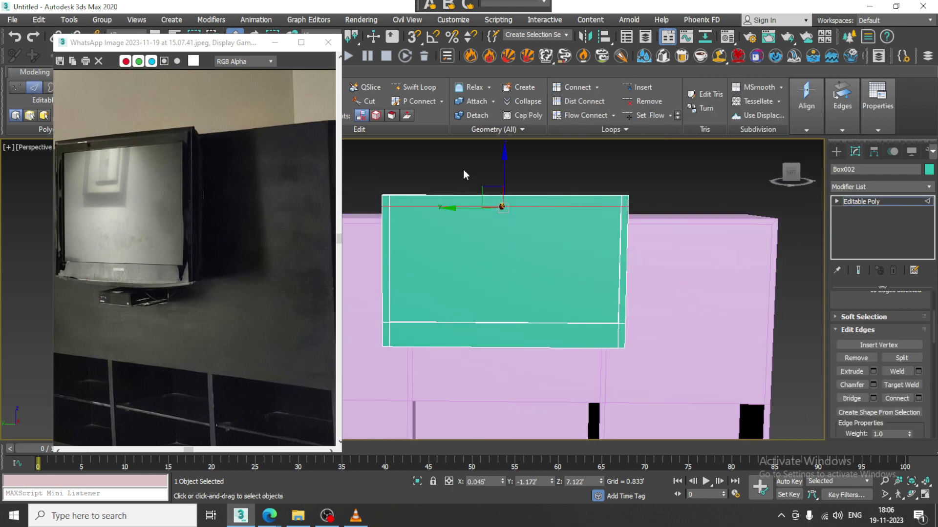
pyautogui.moveTo(493, 383); pyautogui.dragTo(495, 384)
pyautogui.click(918, 399)
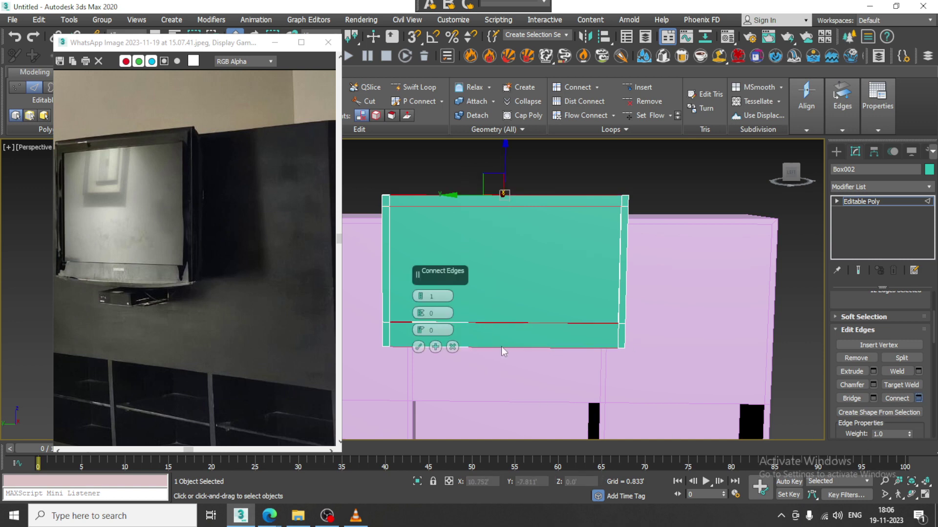
pyautogui.moveTo(418, 292); pyautogui.dragTo(419, 287)
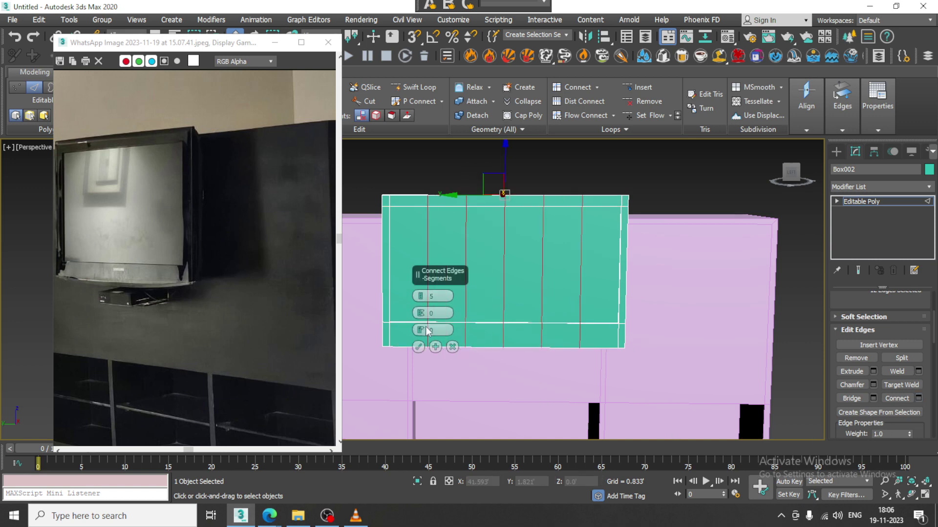
pyautogui.click(419, 346)
# Step: Lower the TV's bottom middle vertices in stages in the Left view so the lower edge curves downward
pyautogui.hotkey('alt', 'w')
pyautogui.middleClick(370, 359)
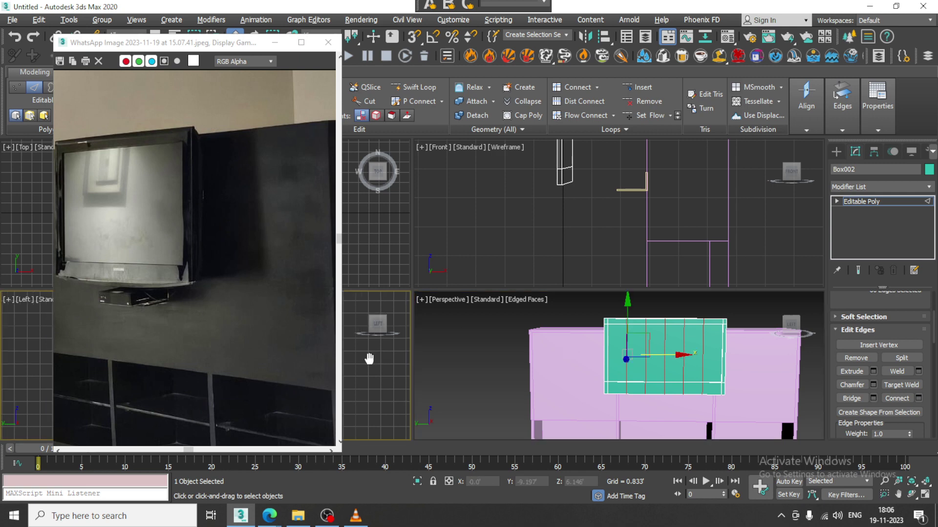
pyautogui.hotkey('alt', 'w')
pyautogui.scroll(4, 440, 333)
pyautogui.press('1')
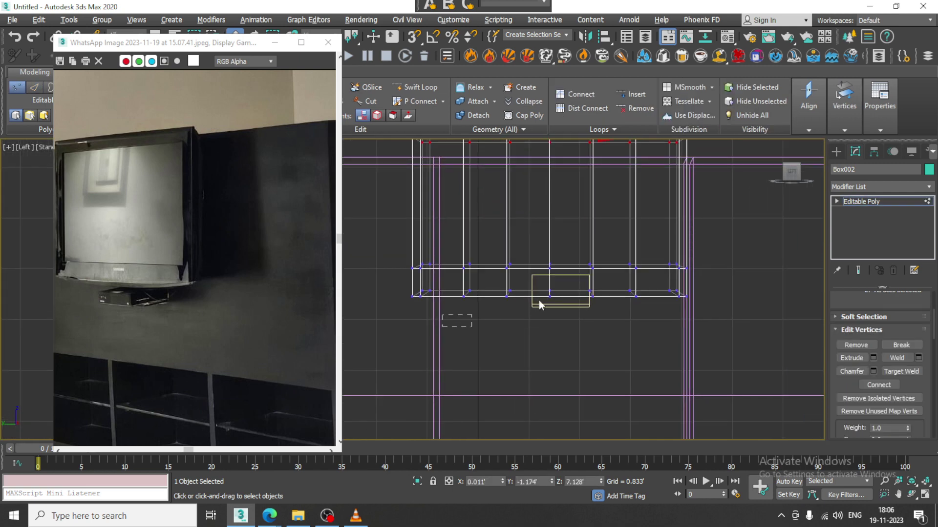
pyautogui.moveTo(658, 281)
pyautogui.mouseDown()
pyautogui.moveTo(662, 273)
pyautogui.moveTo(660, 284)
pyautogui.mouseUp()
pyautogui.moveTo(550, 262); pyautogui.dragTo(553, 266)
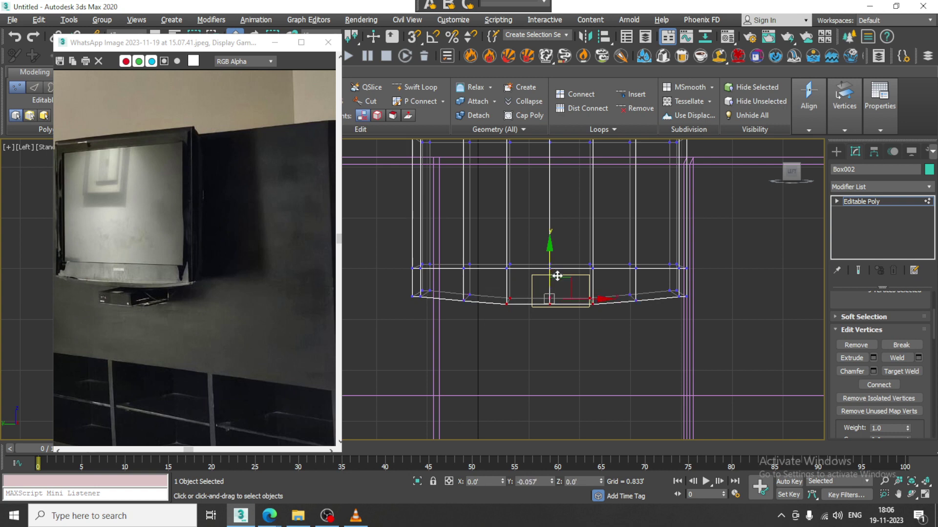
# Step: Extrude the four central polygons of the TV's back face outward by about 0.144'
pyautogui.hotkey('alt', 'w')
pyautogui.middleClick(588, 383)
pyautogui.hotkey('alt', 'w')
pyautogui.keyDown('alt'); pyautogui.moveTo(588, 383); pyautogui.dragTo(452, 319, button='middle'); pyautogui.keyUp('alt')
pyautogui.scroll(2, 487, 292)
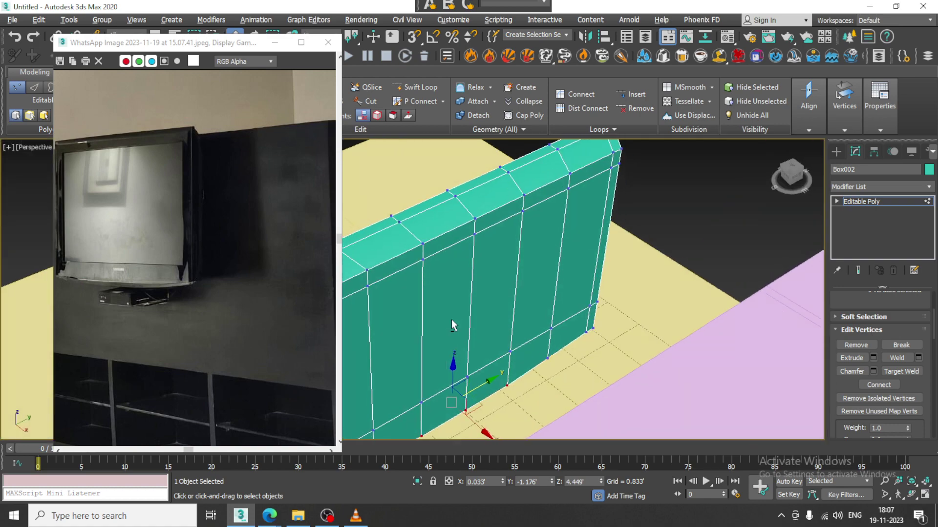
pyautogui.press('4')
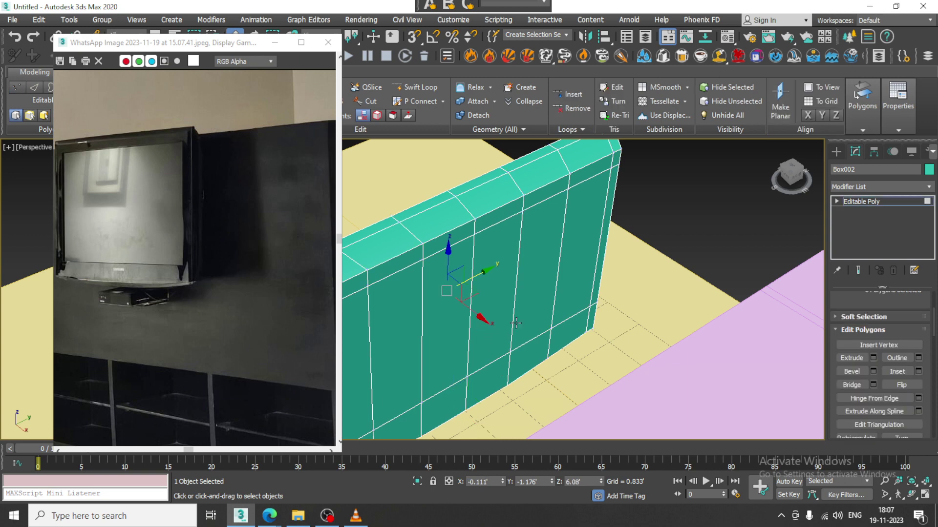
pyautogui.click(465, 323)
pyautogui.keyDown('ctrl'); pyautogui.click(409, 345); pyautogui.keyUp('ctrl')
pyautogui.keyDown('ctrl'); pyautogui.click(493, 318); pyautogui.keyUp('ctrl')
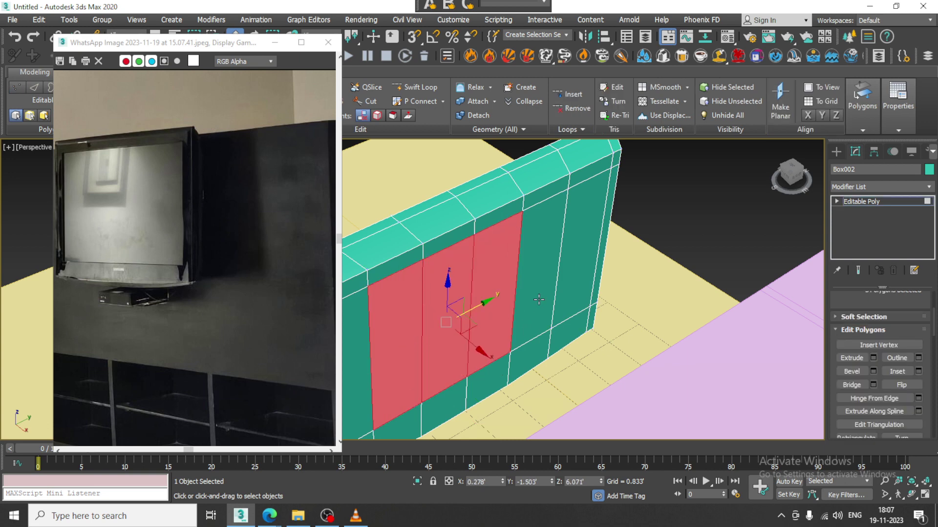
pyautogui.keyDown('ctrl'); pyautogui.click(540, 300); pyautogui.keyUp('ctrl')
pyautogui.keyDown('alt'); pyautogui.moveTo(520, 313); pyautogui.dragTo(556, 317, button='middle'); pyautogui.keyUp('alt')
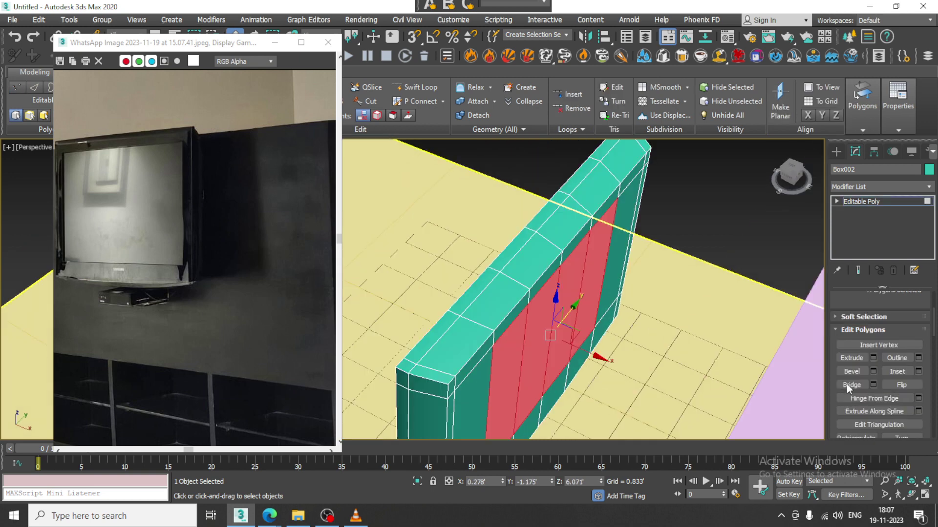
pyautogui.click(873, 358)
pyautogui.moveTo(420, 313); pyautogui.dragTo(419, 300)
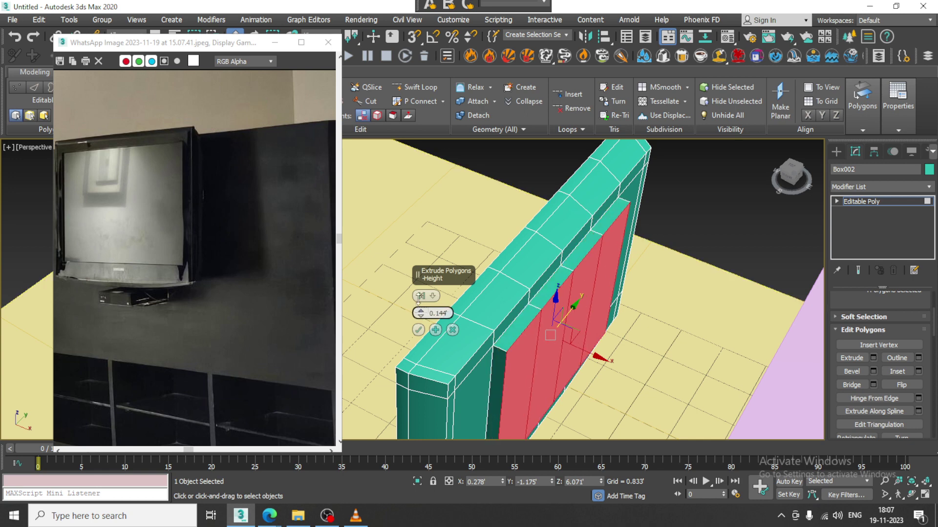
pyautogui.click(419, 331)
# Step: Leave polygon editing and move the whole TV along X to about 2.292', toward the cabinet's front
pyautogui.click(880, 204)
pyautogui.scroll(-3, 640, 235)
pyautogui.moveTo(586, 263)
pyautogui.keyDown('alt'); pyautogui.mouseDown(button='middle')
pyautogui.moveTo(655, 262)
pyautogui.moveTo(596, 273)
pyautogui.mouseUp(button='middle'); pyautogui.keyUp('alt')
pyautogui.moveTo(596, 273); pyautogui.dragTo(640, 286)
pyautogui.keyDown('alt'); pyautogui.moveTo(640, 286); pyautogui.dragTo(676, 289, button='middle'); pyautogui.keyUp('alt')
pyautogui.scroll(-2, 664, 287)
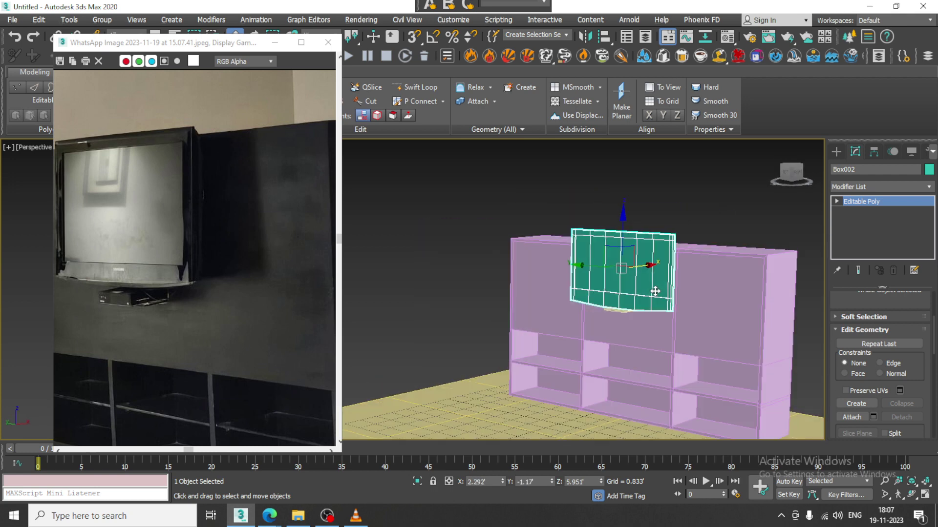
# Step: Select the TV together with the L-shaped bracket and compare the model with the whole unit in the reference photo
pyautogui.scroll(4, 639, 310)
pyautogui.keyDown('ctrl'); pyautogui.click(596, 310); pyautogui.keyUp('ctrl')
pyautogui.scroll(-5, 604, 226)
pyautogui.scroll(-2, 267, 279)
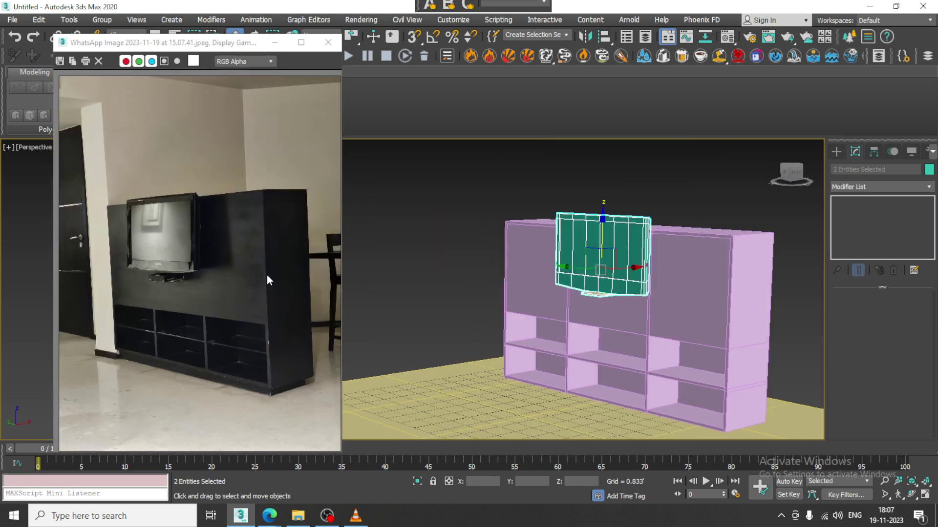
# Step: Shift the TV slightly along X relative to the cabinet front and select it together with the L-shaped bracket
pyautogui.click(634, 232)
pyautogui.scroll(3, 605, 251)
pyautogui.press('r')
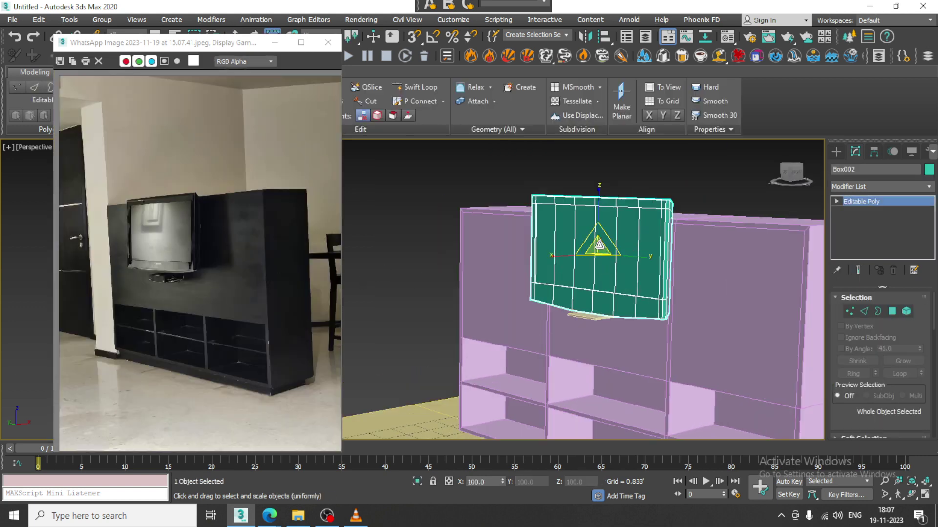
pyautogui.press('w')
pyautogui.moveTo(597, 251)
pyautogui.keyDown('alt'); pyautogui.mouseDown(button='middle')
pyautogui.moveTo(600, 269)
pyautogui.moveTo(572, 262)
pyautogui.moveTo(553, 273)
pyautogui.moveTo(610, 259)
pyautogui.mouseUp(button='middle'); pyautogui.keyUp('alt')
pyautogui.moveTo(633, 244); pyautogui.dragTo(619, 248)
pyautogui.keyDown('alt'); pyautogui.moveTo(584, 278); pyautogui.dragTo(624, 270, button='middle'); pyautogui.keyUp('alt')
pyautogui.keyDown('ctrl'); pyautogui.click(542, 333); pyautogui.keyUp('ctrl')
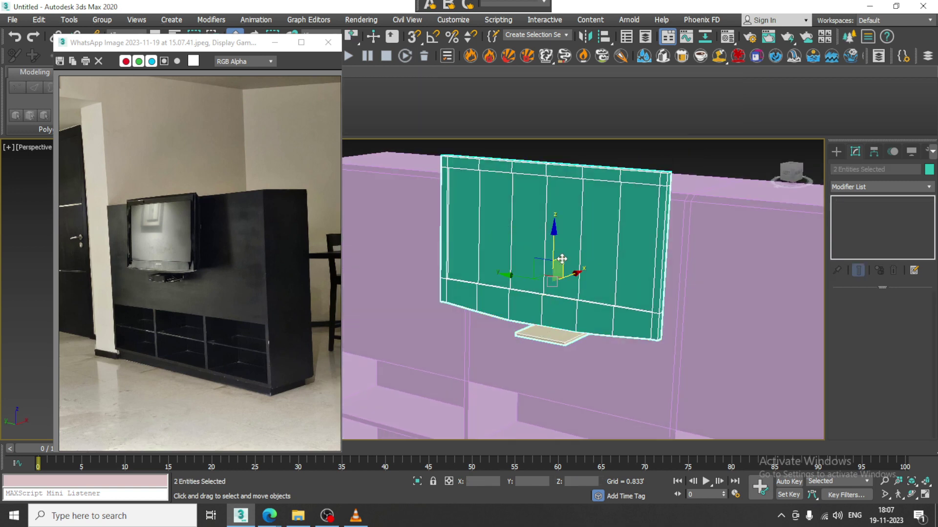
pyautogui.scroll(-5, 552, 250)
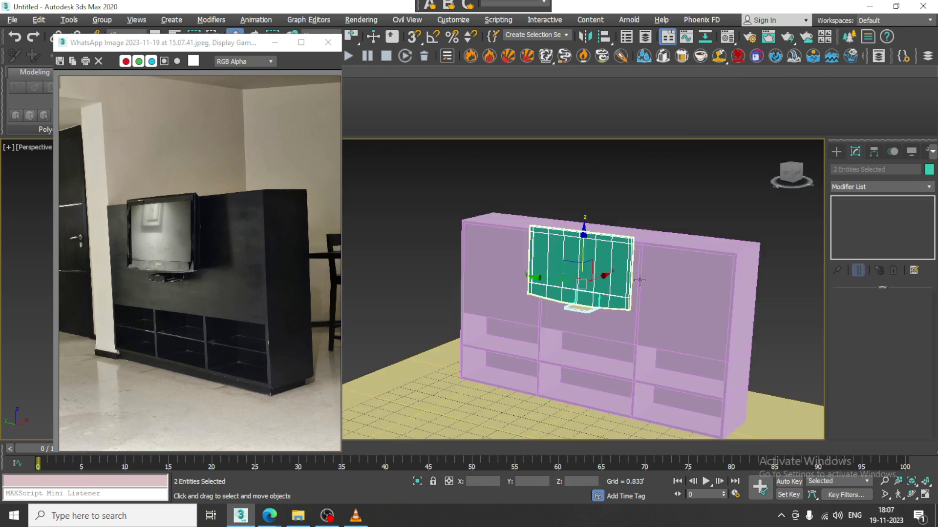
# Step: Select the cabinet's top vertices and raise them by about 0.128' along Z
pyautogui.click(667, 272)
pyautogui.press('1')
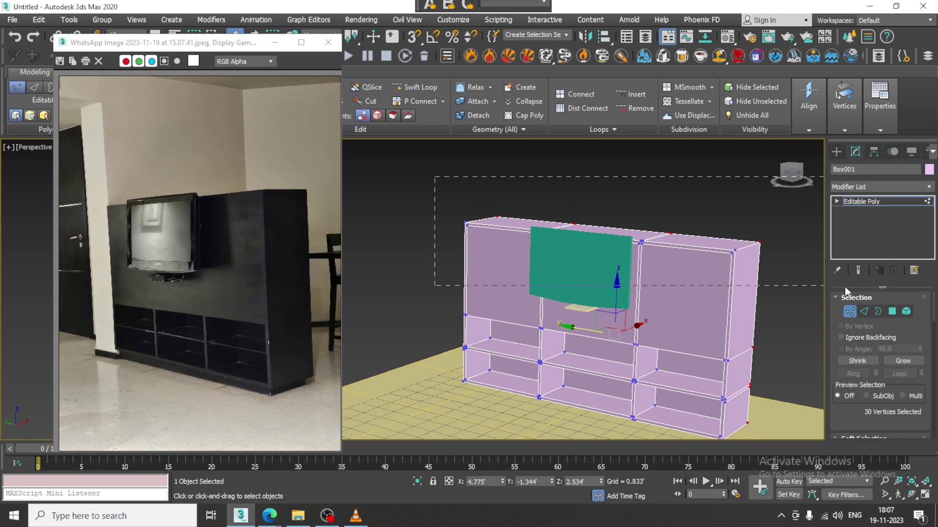
pyautogui.moveTo(603, 201); pyautogui.dragTo(607, 198)
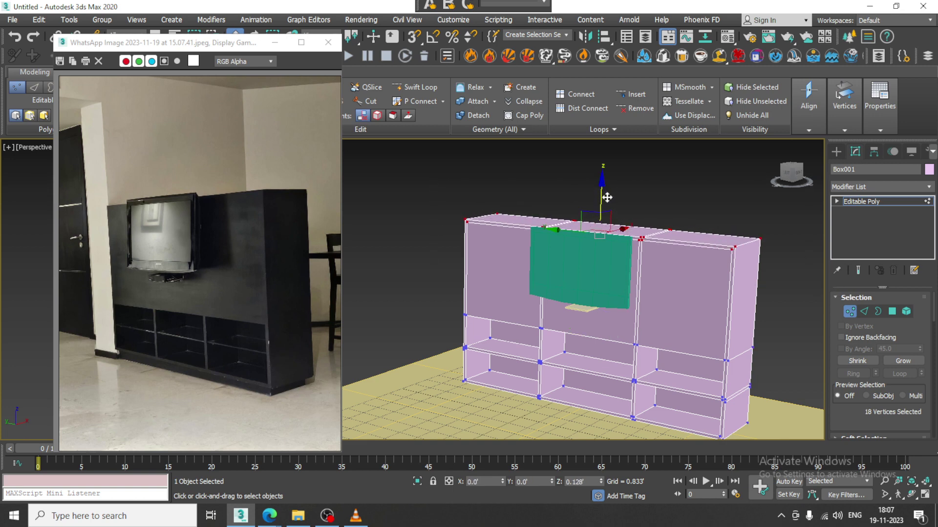
pyautogui.click(700, 199)
pyautogui.keyDown('alt'); pyautogui.moveTo(698, 293); pyautogui.dragTo(656, 288, button='middle'); pyautogui.keyUp('alt')
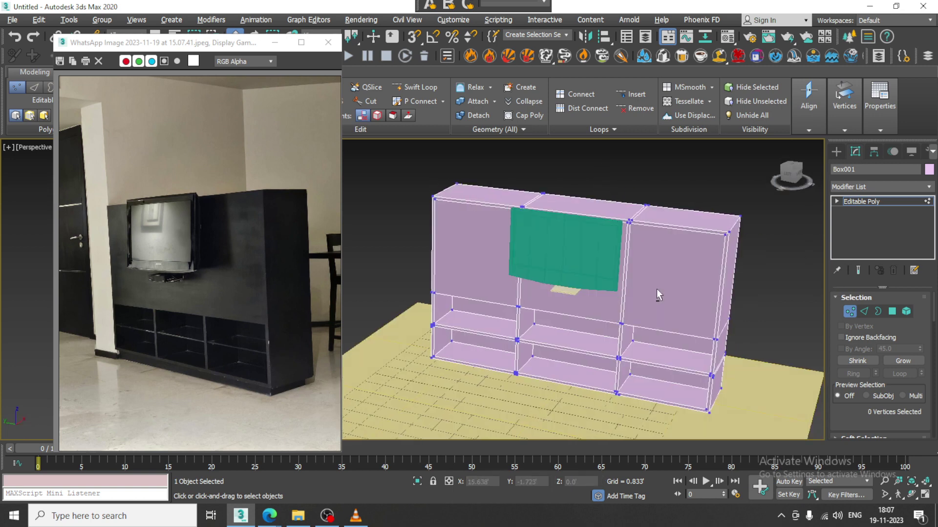
# Step: Select the L-shaped bracket below the TV and convert it to an Editable Poly
pyautogui.scroll(2, 656, 293)
pyautogui.scroll(5, 544, 314)
pyautogui.keyDown('alt'); pyautogui.moveTo(542, 313); pyautogui.dragTo(781, 228, button='middle'); pyautogui.keyUp('alt')
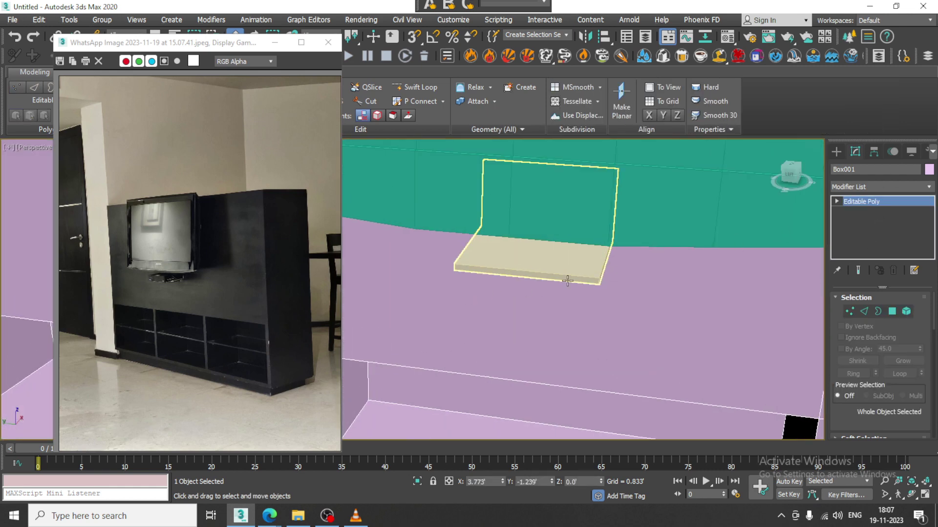
pyautogui.press('w')
pyautogui.rightClick(533, 269)
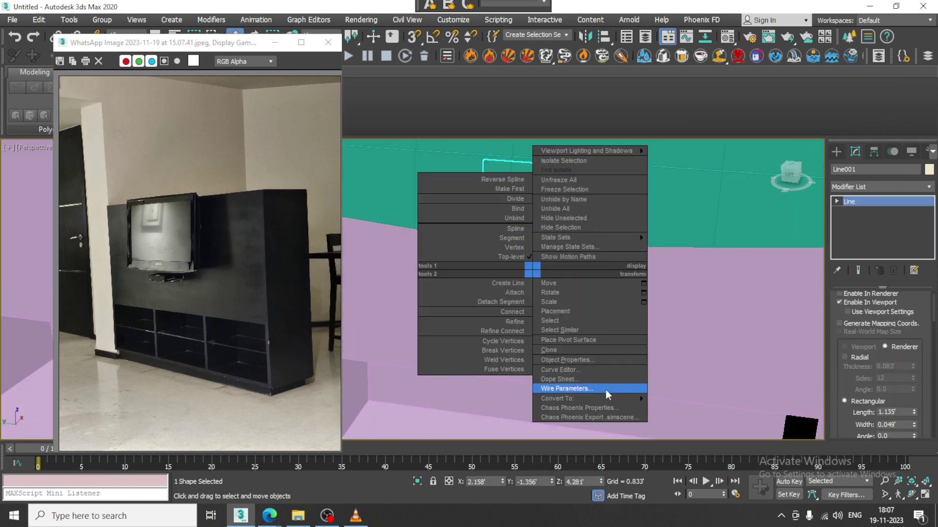
pyautogui.moveTo(611, 400)
pyautogui.click(704, 413)
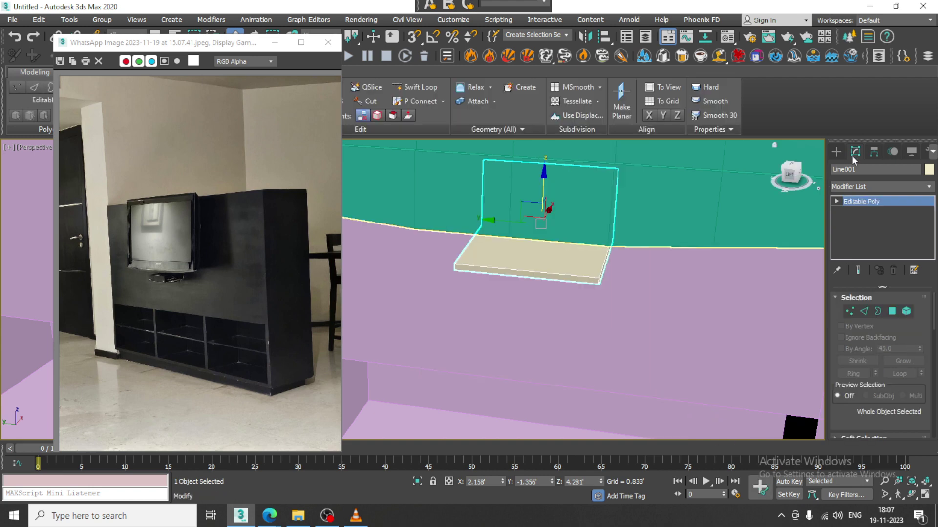
# Step: Create a box about 0.762' long, 0.815' wide and 0.08' high on the bracket's shelf with AutoGrid enabled
pyautogui.click(836, 152)
pyautogui.click(857, 222)
pyautogui.scroll(2, 466, 225)
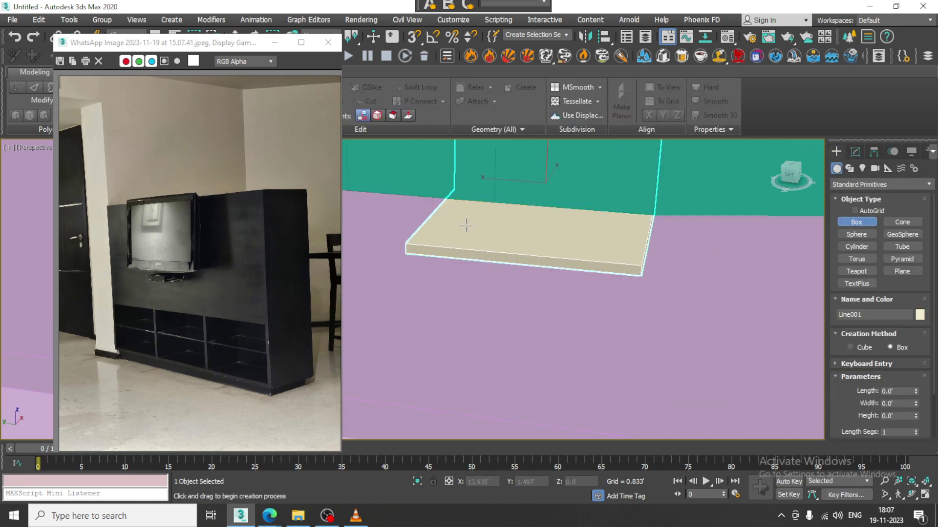
pyautogui.moveTo(460, 204); pyautogui.dragTo(633, 291)
pyautogui.click(691, 276)
pyautogui.click(854, 210)
pyautogui.moveTo(467, 207); pyautogui.dragTo(626, 279)
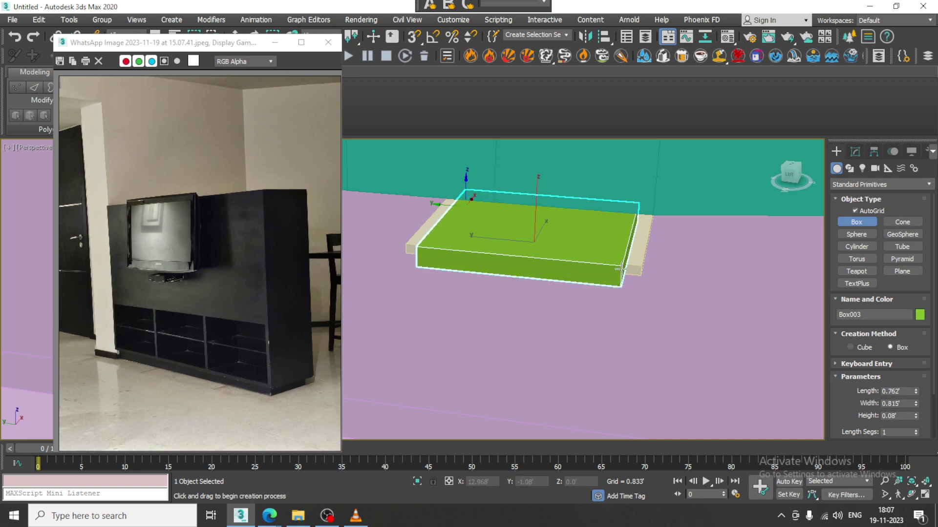
pyautogui.rightClick(621, 271)
# Step: Scale the new box along X to about 50 percent so it fits within the bracket's shelf
pyautogui.keyDown('alt'); pyautogui.moveTo(621, 271); pyautogui.dragTo(587, 232, button='middle'); pyautogui.keyUp('alt')
pyautogui.keyDown('alt'); pyautogui.moveTo(562, 230); pyautogui.dragTo(583, 247, button='middle'); pyautogui.keyUp('alt')
pyautogui.press('r')
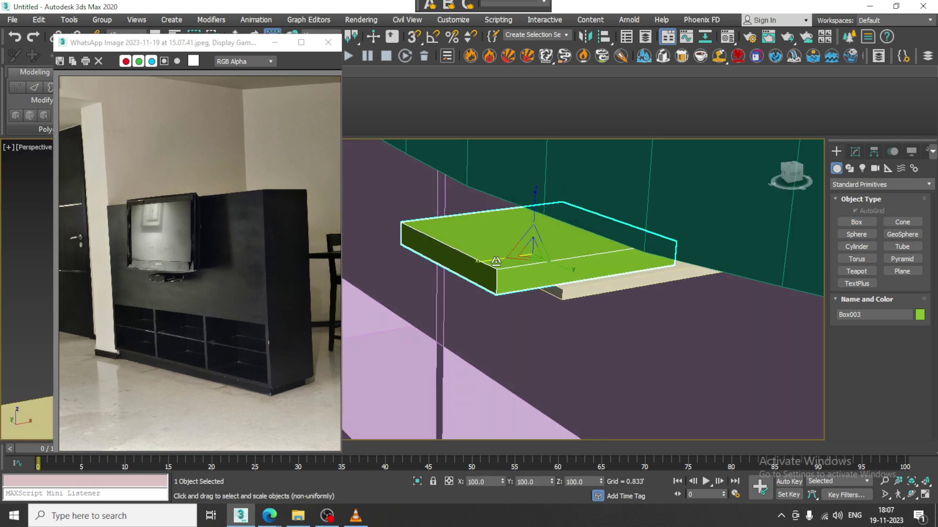
pyautogui.moveTo(479, 260); pyautogui.dragTo(494, 261)
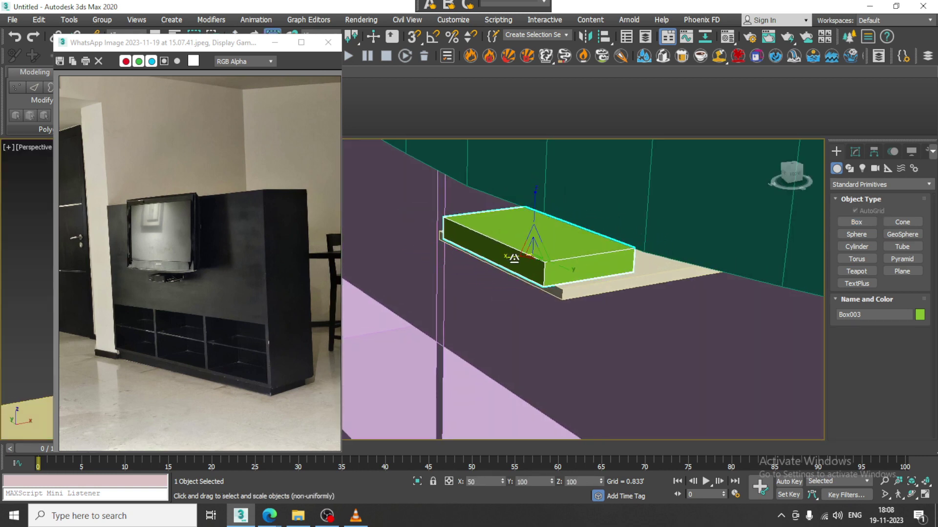
# Step: Lower the bracket and box together, and slide the box alone along X to about 1.816'
pyautogui.keyDown('ctrl'); pyautogui.click(615, 287); pyautogui.keyUp('ctrl')
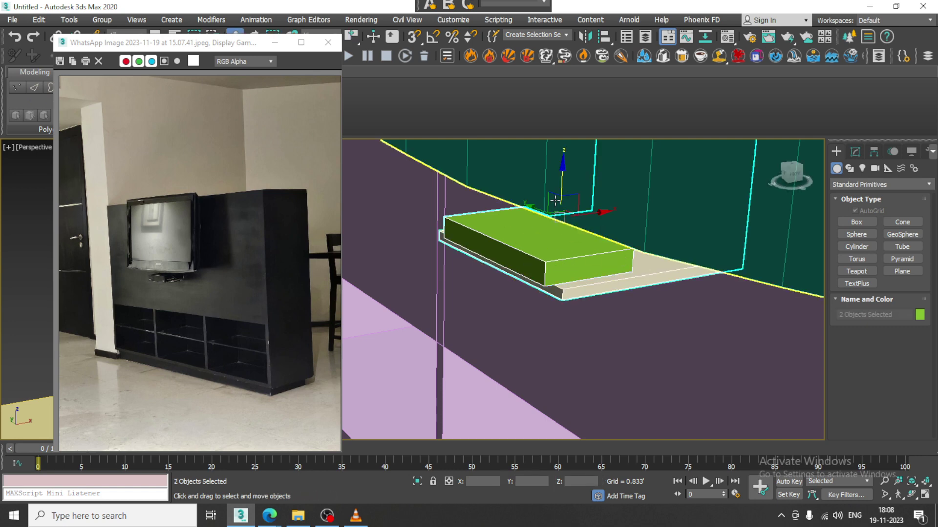
pyautogui.moveTo(563, 191); pyautogui.dragTo(575, 214)
pyautogui.click(580, 278)
pyautogui.moveTo(576, 275); pyautogui.dragTo(594, 272)
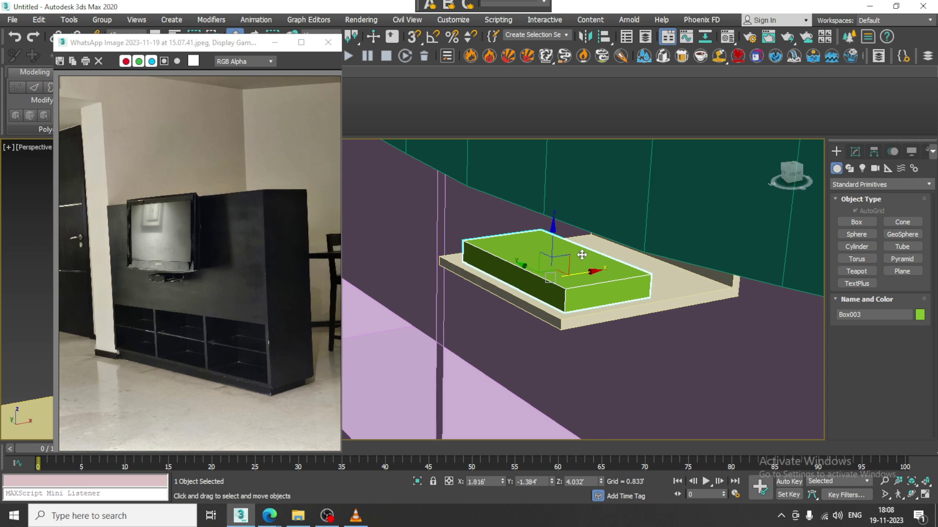
# Step: Scale the box's height to about 147 percent and stretch its depth along X across the bracket's shelf
pyautogui.press('r')
pyautogui.moveTo(552, 215); pyautogui.dragTo(553, 200)
pyautogui.keyDown('alt'); pyautogui.moveTo(552, 211); pyautogui.dragTo(577, 256, button='middle'); pyautogui.keyUp('alt')
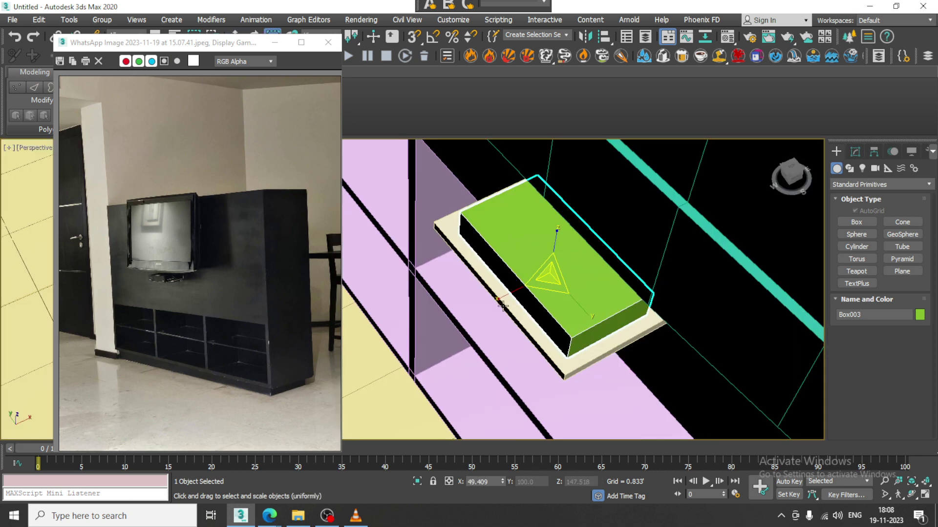
pyautogui.moveTo(500, 298); pyautogui.dragTo(483, 304)
pyautogui.keyDown('alt'); pyautogui.moveTo(555, 317); pyautogui.dragTo(563, 254, button='middle'); pyautogui.keyUp('alt')
# Step: Move the box along X to about 1.834' on the bracket's shelf
pyautogui.press('w')
pyautogui.scroll(4, 570, 295)
pyautogui.moveTo(563, 257); pyautogui.dragTo(572, 256)
pyautogui.scroll(-8, 572, 256)
pyautogui.moveTo(672, 310); pyautogui.dragTo(666, 237, button='middle')
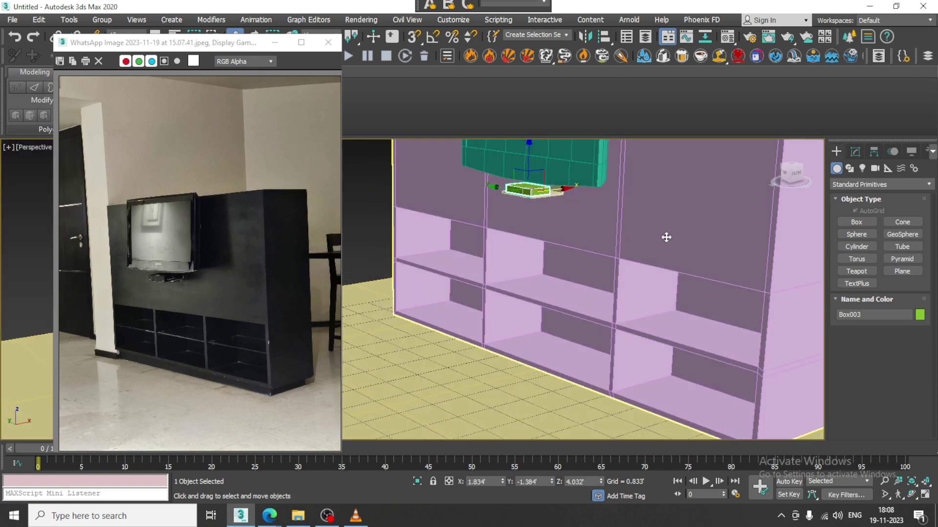
pyautogui.click(666, 237)
pyautogui.scroll(-10, 667, 237)
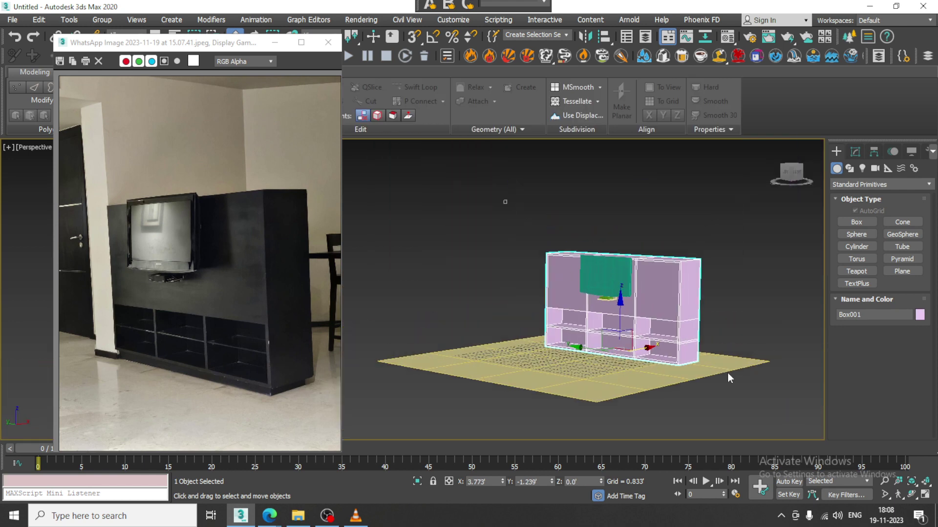
# Step: Select every object except the floor and raise them together by about 0.236' along Z
pyautogui.hotkey('ctrl', 'a')
pyautogui.keyDown('alt'); pyautogui.click(723, 366); pyautogui.keyUp('alt')
pyautogui.scroll(5, 660, 286)
pyautogui.moveTo(539, 265); pyautogui.dragTo(536, 257)
# Step: Isolate the cabinet and select the five polygons that make up its underside
pyautogui.click(690, 310)
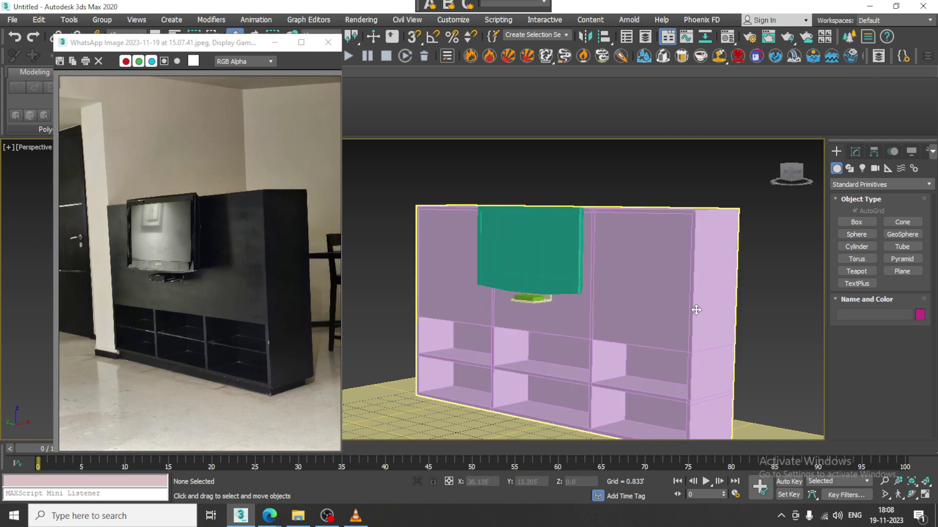
pyautogui.scroll(8, 691, 337)
pyautogui.keyDown('alt'); pyautogui.moveTo(670, 347); pyautogui.dragTo(604, 238, button='middle'); pyautogui.keyUp('alt')
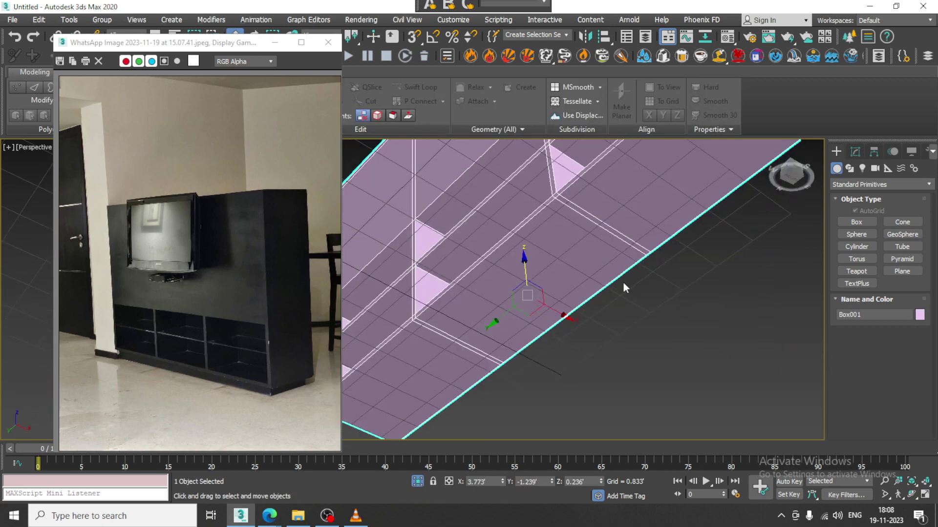
pyautogui.press('4')
pyautogui.click(626, 194)
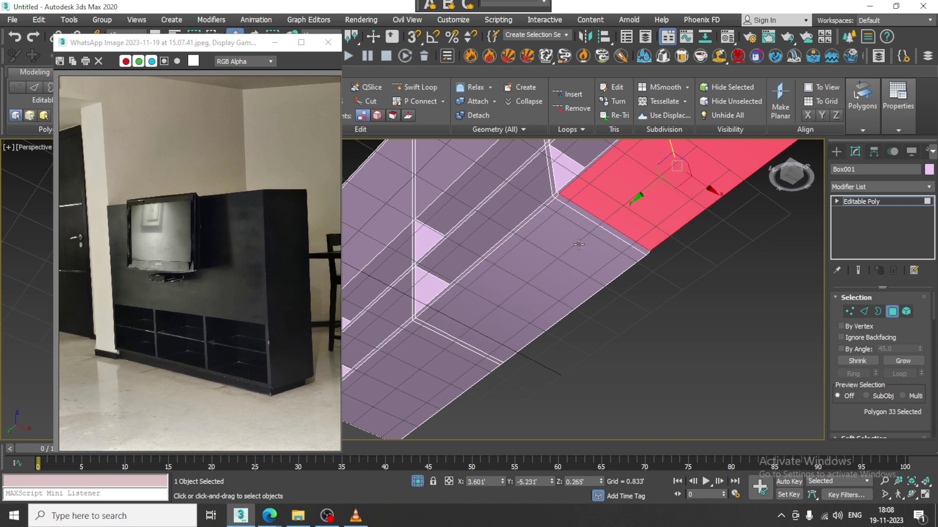
pyautogui.keyDown('ctrl'); pyautogui.click(588, 220); pyautogui.keyUp('ctrl')
pyautogui.keyDown('ctrl'); pyautogui.click(568, 242); pyautogui.keyUp('ctrl')
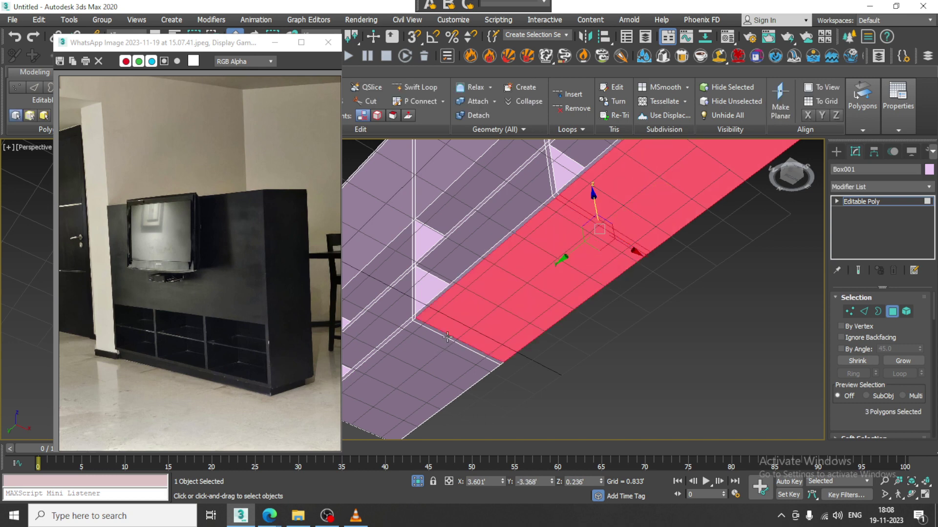
pyautogui.keyDown('shift'); pyautogui.click(432, 360); pyautogui.keyUp('shift')
pyautogui.scroll(-4, 849, 406)
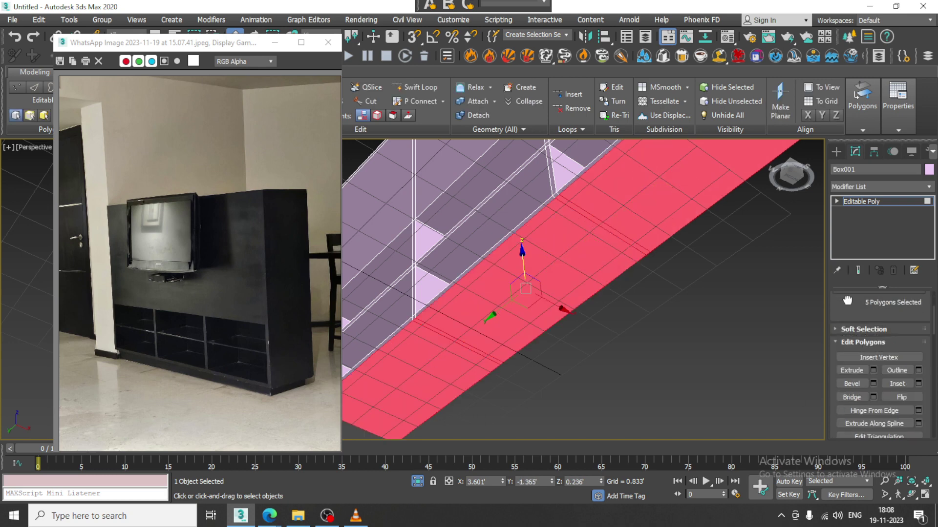
# Step: Inset the selected underside polygons as a group by 0.221'
pyautogui.click(918, 384)
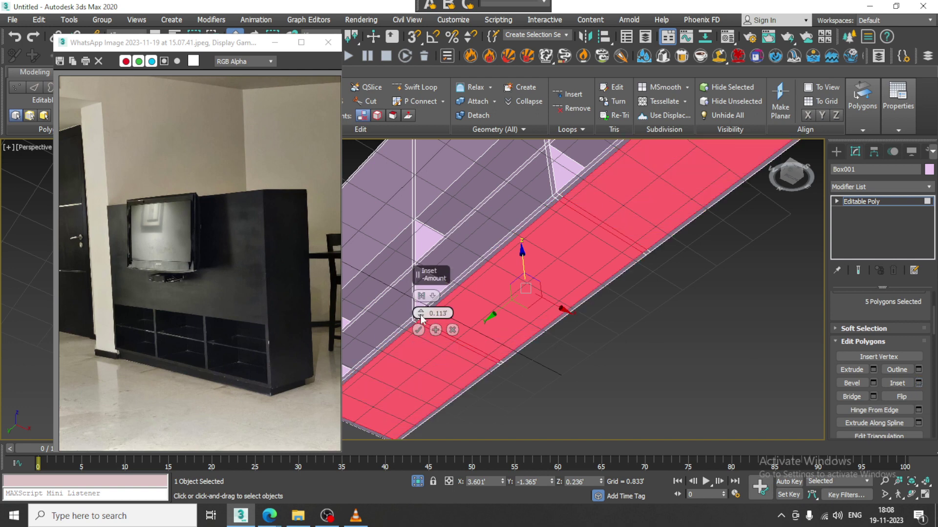
pyautogui.moveTo(421, 313); pyautogui.dragTo(420, 306)
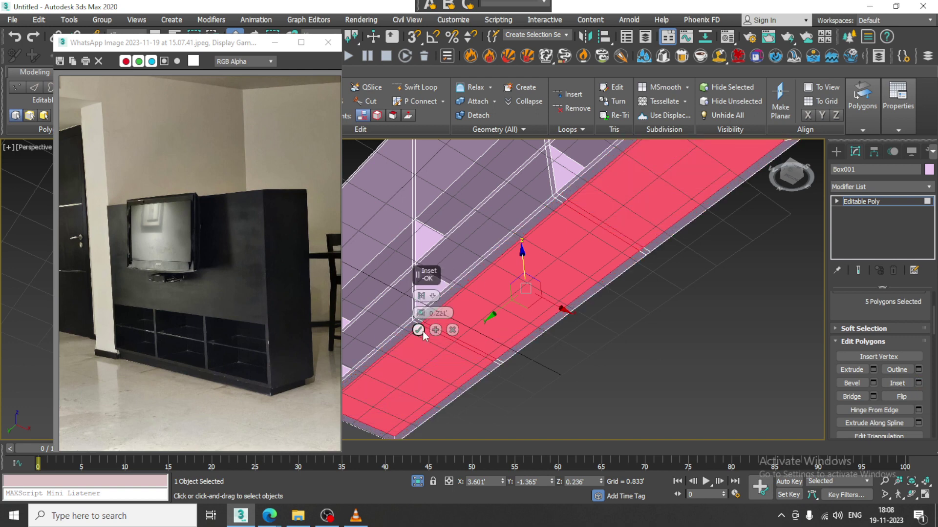
pyautogui.click(419, 330)
# Step: Extrude the inset underside polygons downward by 0.134' to form a recessed plinth
pyautogui.click(873, 370)
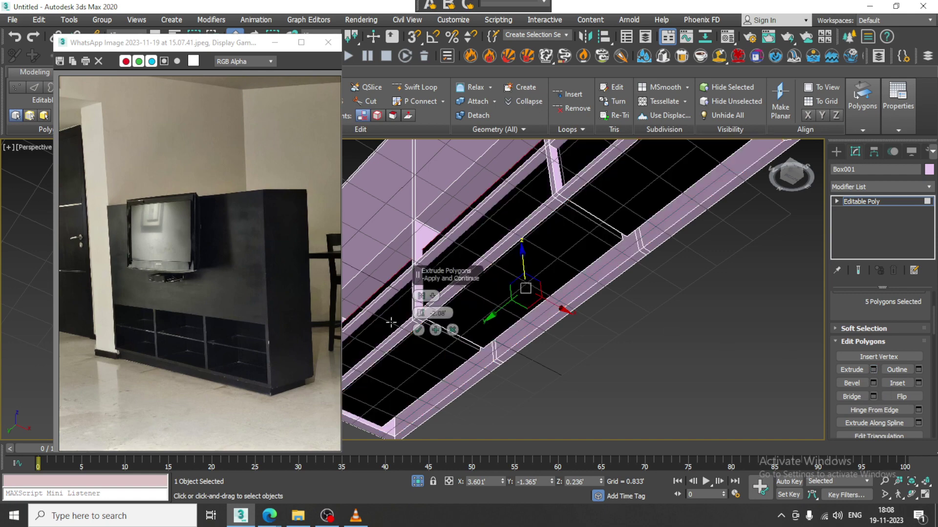
pyautogui.moveTo(421, 313); pyautogui.dragTo(431, 174)
pyautogui.keyDown('alt'); pyautogui.moveTo(679, 261); pyautogui.dragTo(680, 314, button='middle'); pyautogui.keyUp('alt')
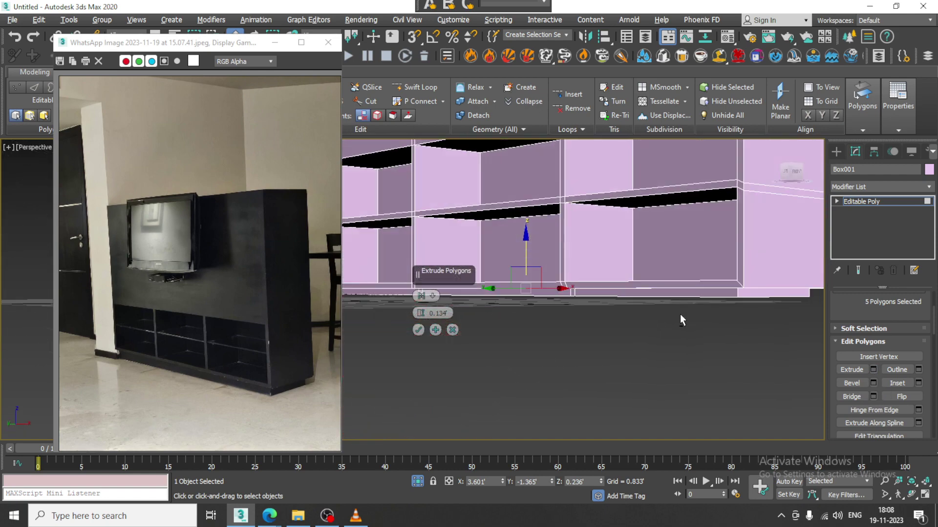
pyautogui.click(418, 331)
# Step: End the isolation to show all objects again and leave polygon editing on the cabinet
pyautogui.rightClick(511, 349)
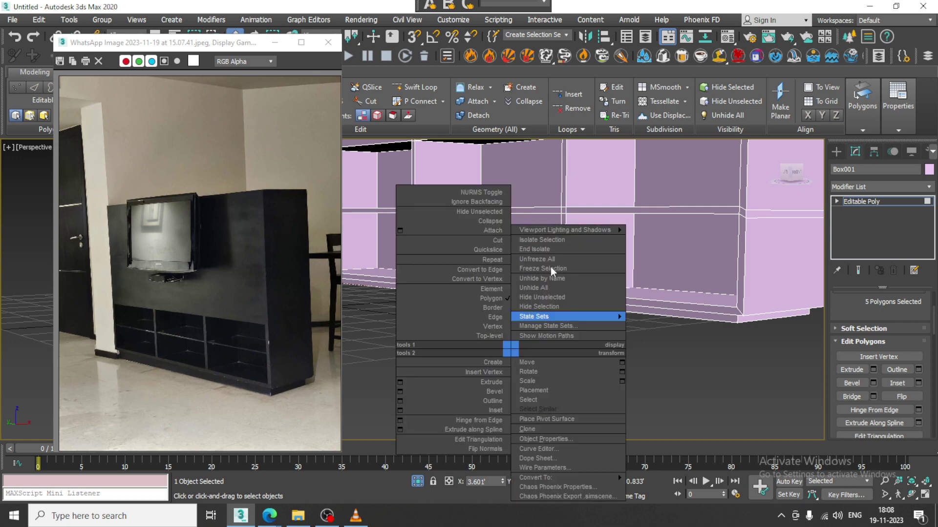
pyautogui.click(724, 400)
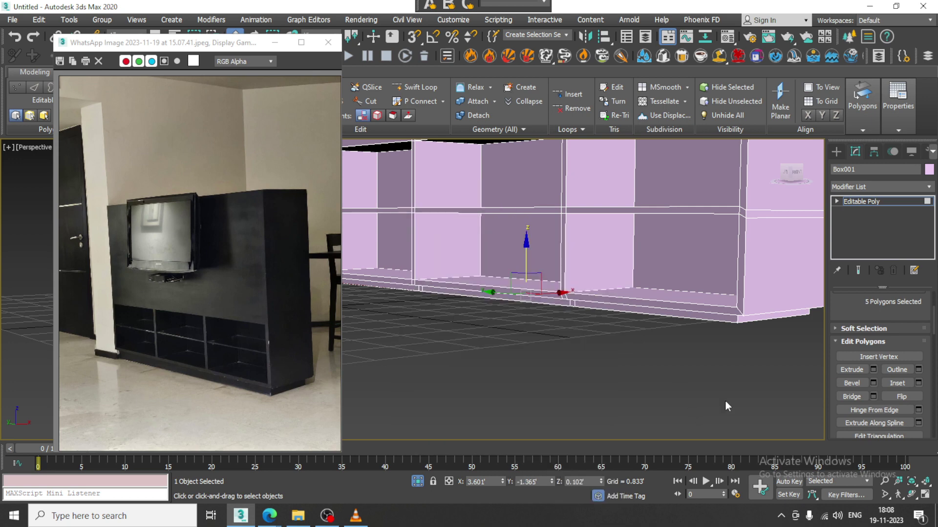
pyautogui.rightClick(477, 356)
pyautogui.click(515, 259)
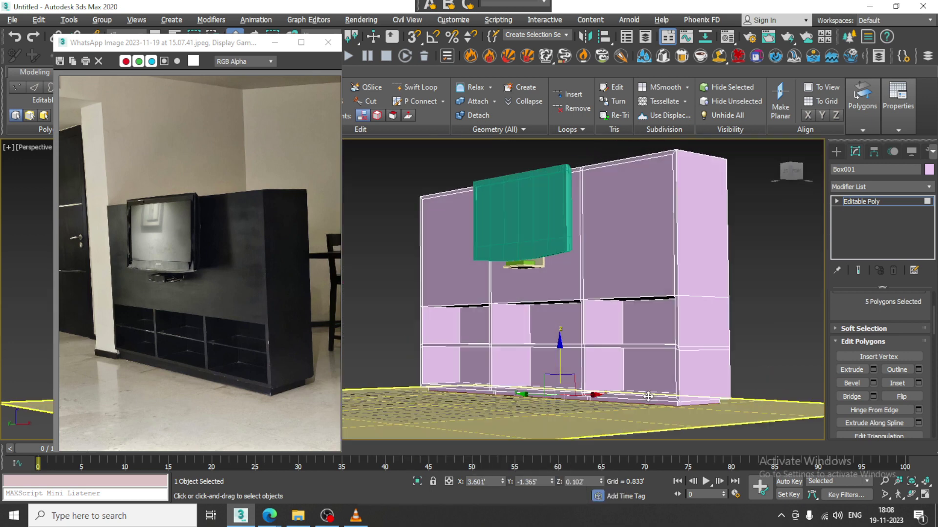
pyautogui.click(888, 204)
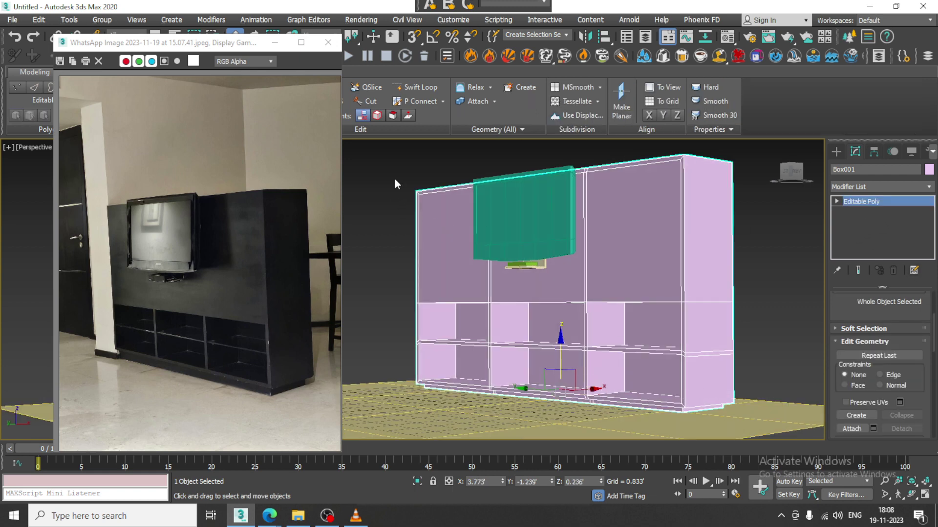
# Step: Select the cabinet, TV, bracket and box together and lower them slightly toward the floor
pyautogui.moveTo(730, 320); pyautogui.dragTo(780, 317)
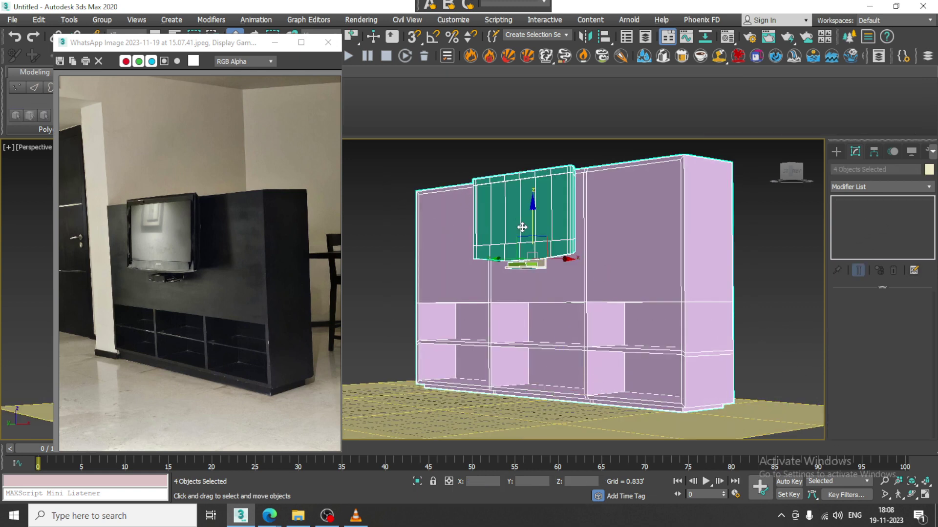
pyautogui.moveTo(530, 222); pyautogui.dragTo(533, 226)
pyautogui.scroll(6, 607, 257)
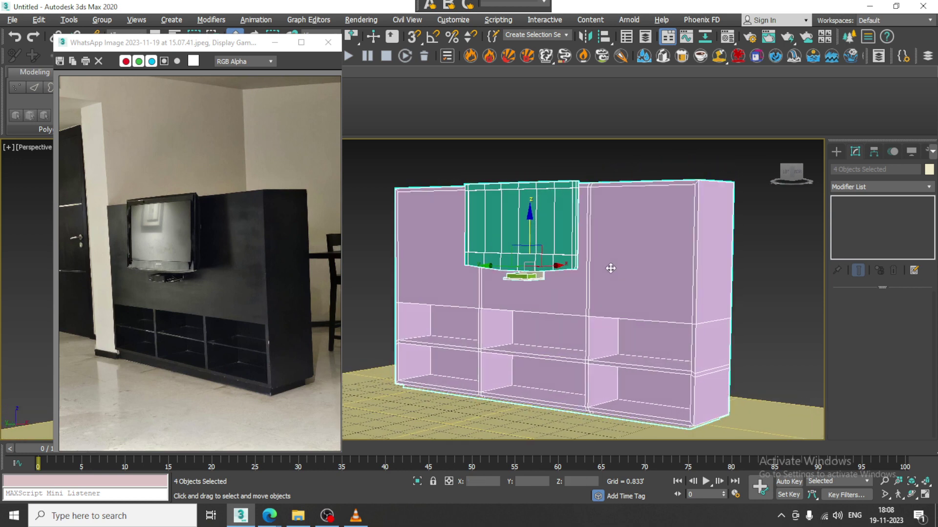